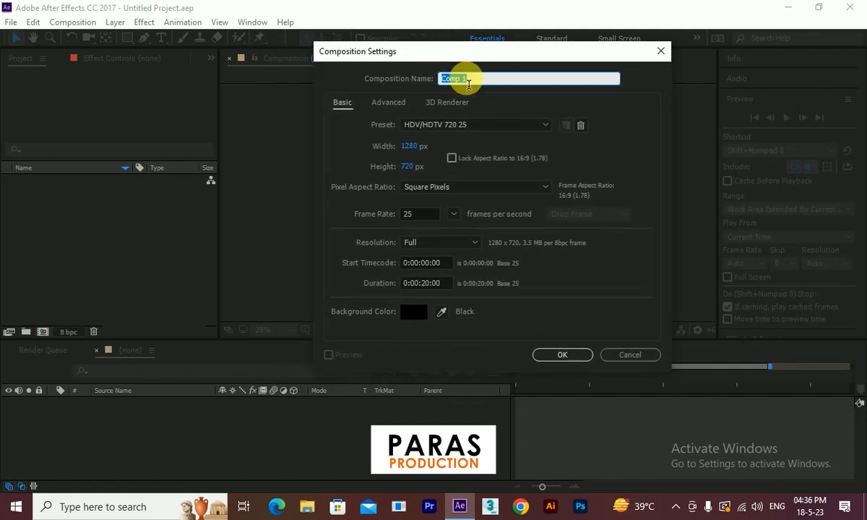
Name the new composition "start" and create it with the HDV/HDTV 720 25 preset and a 20-second duration.
text(start)
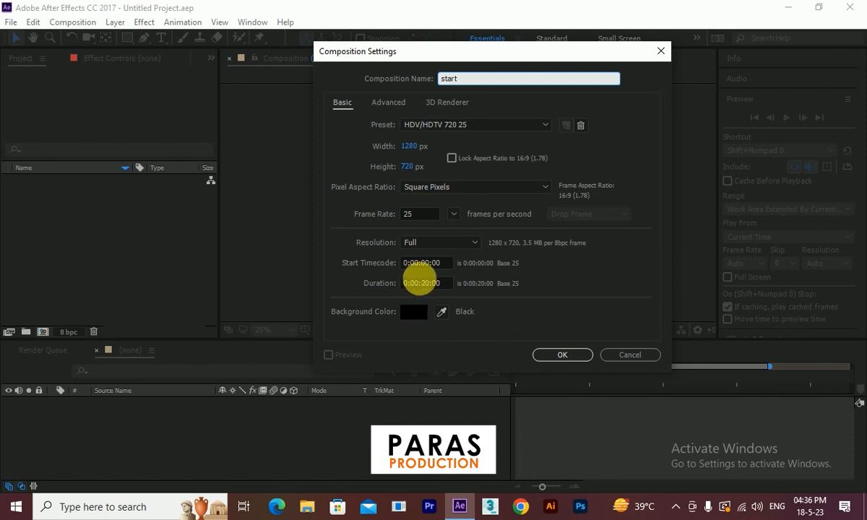
drag(474, 53, 454, 15)
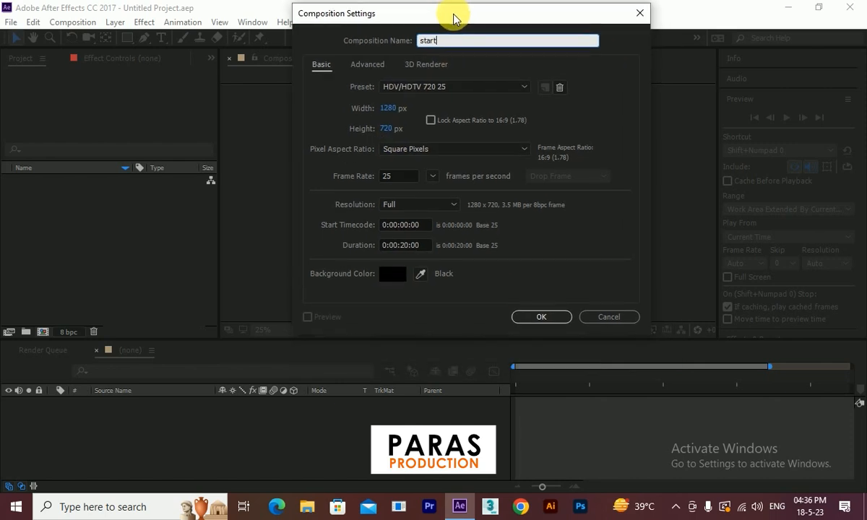
click(524, 317)
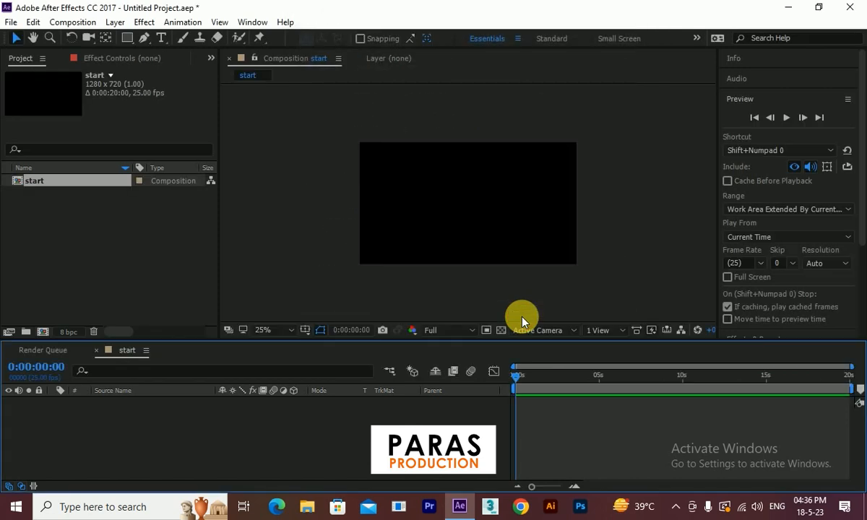
Add a white solid layer of 1280 x 720 px to the composition.
right_click(190, 430)
mouse_move(289, 299)
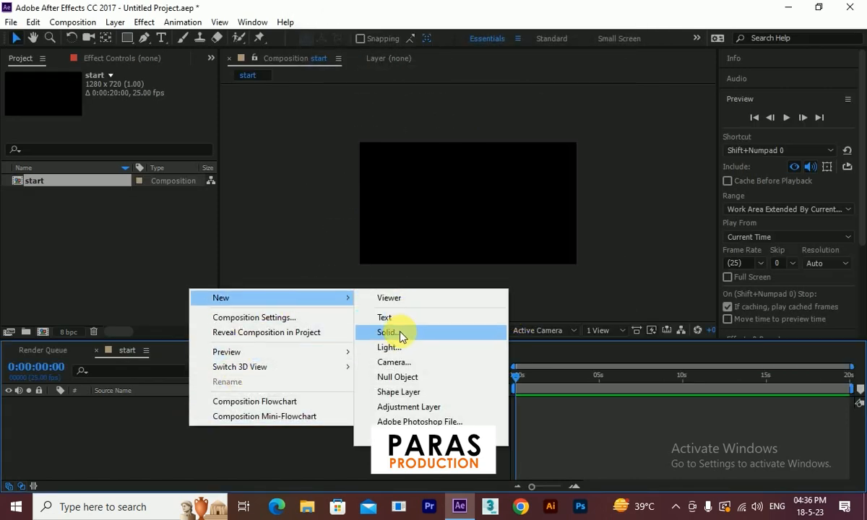
click(401, 336)
drag(543, 164, 354, 83)
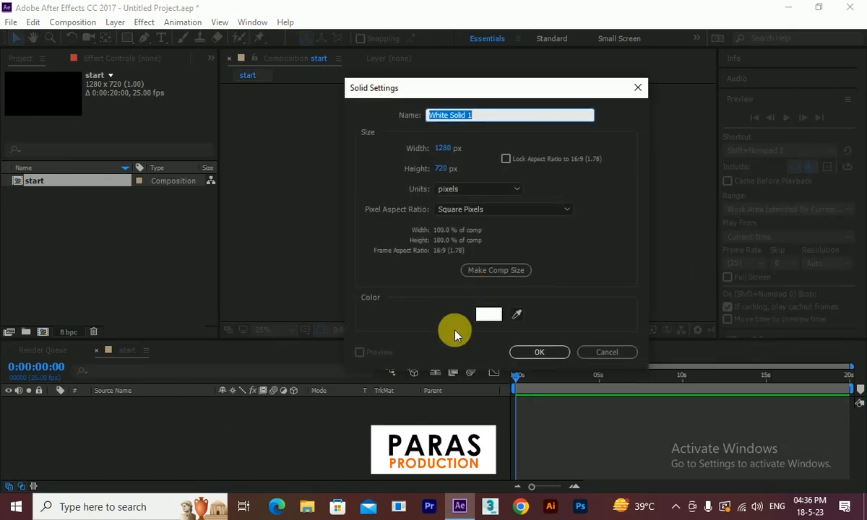
drag(477, 96, 471, 83)
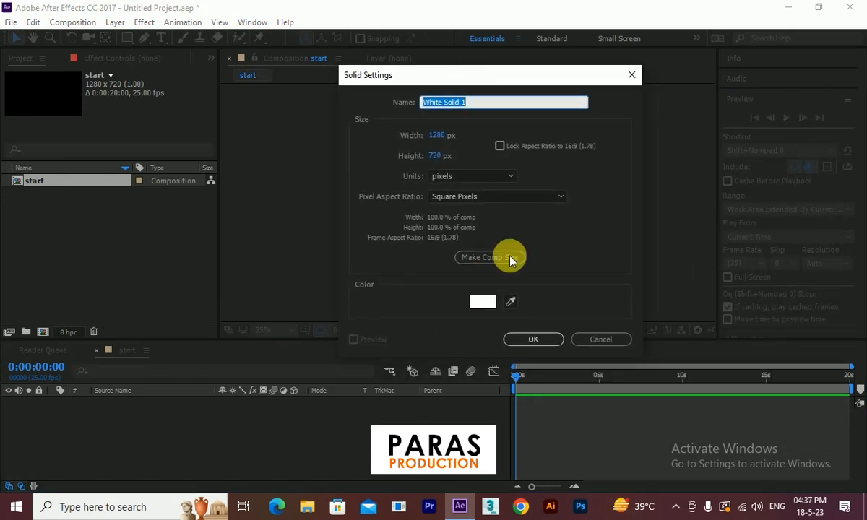
click(531, 340)
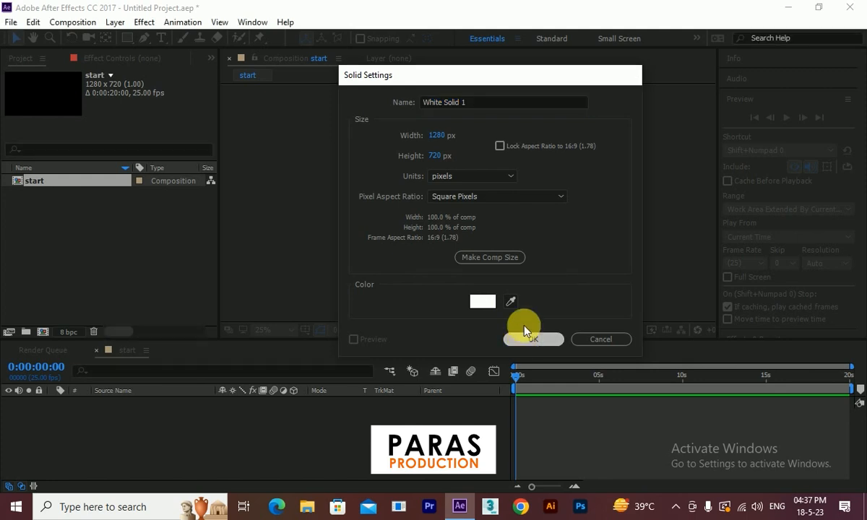
Apply the RG Trapcode Particular effect to the white solid.
click(143, 23)
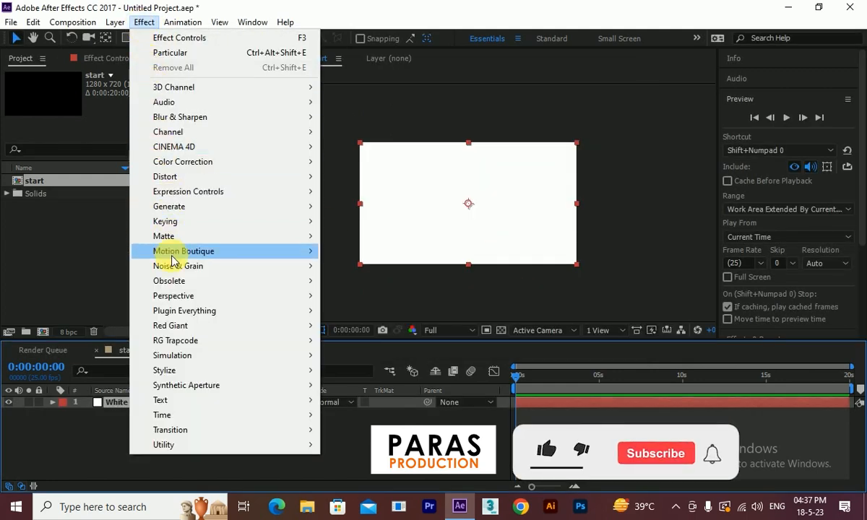
mouse_move(164, 346)
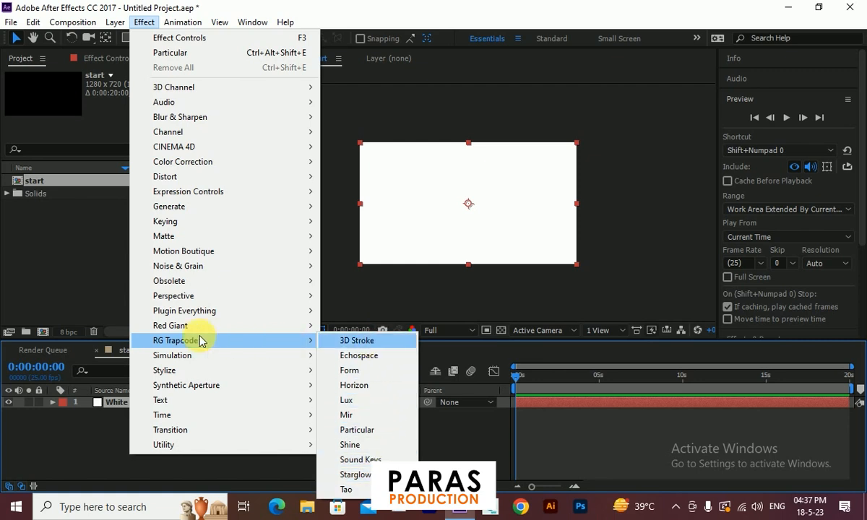
click(350, 433)
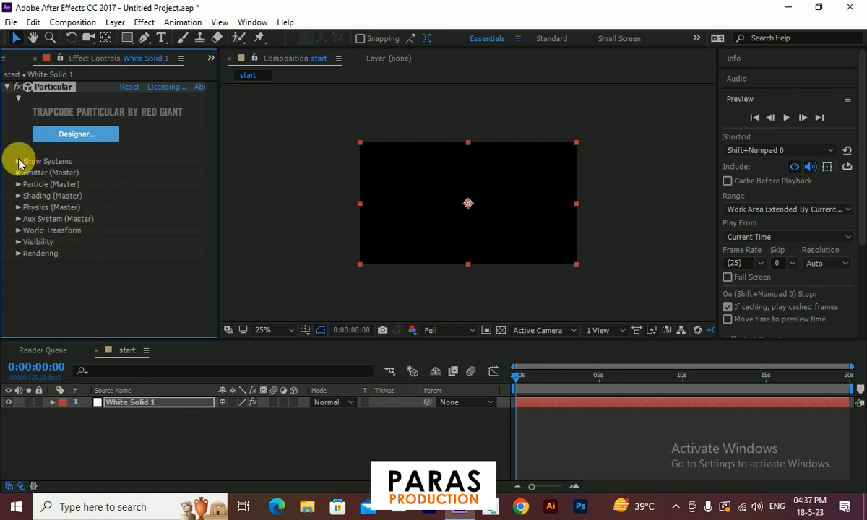
Preview the default particle animation from the start of the composition.
click(526, 380)
drag(526, 383, 509, 391)
scroll(468, 204, up, 2)
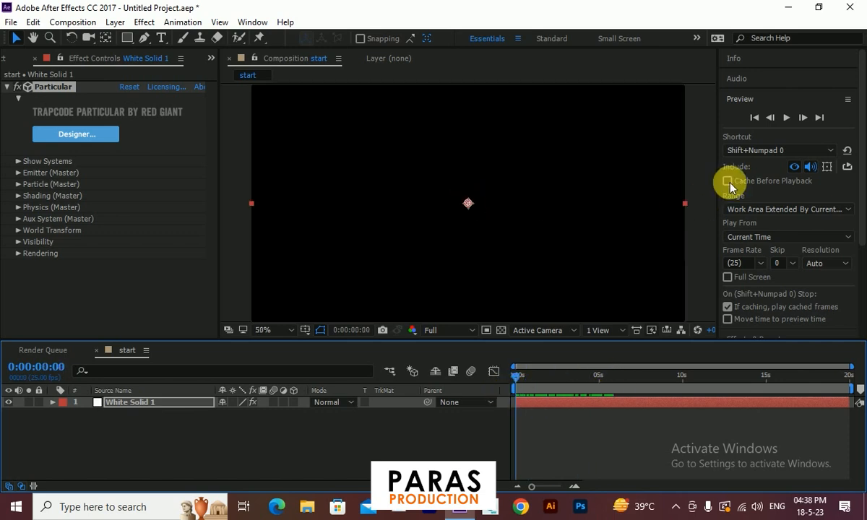
click(787, 117)
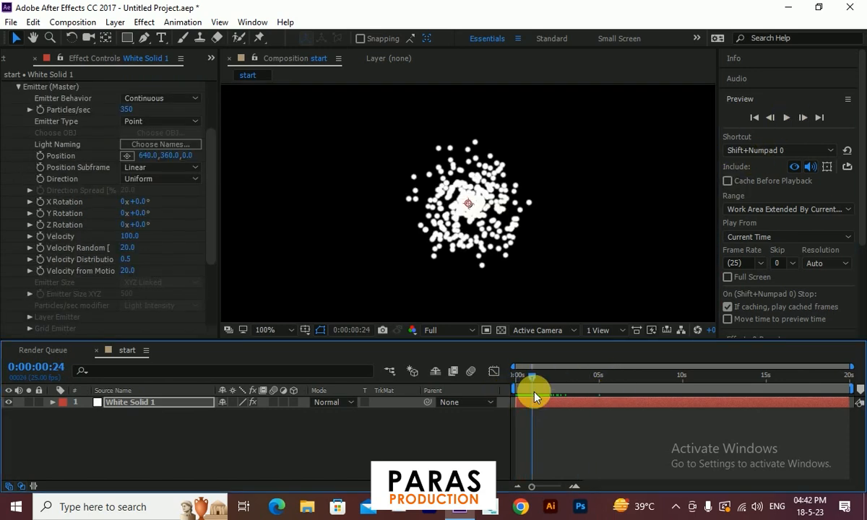
Keyframe the emitter's Particles/sec at 0 at time 0:00:00:24.
click(127, 110)
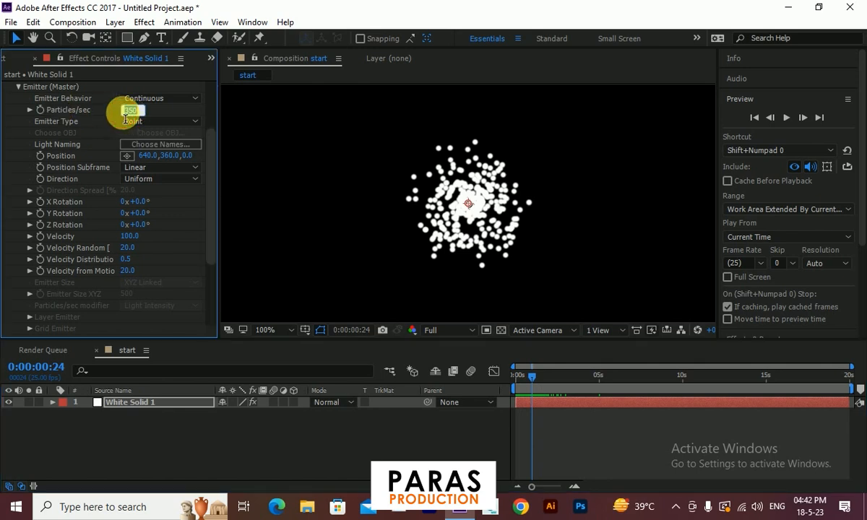
text(0)
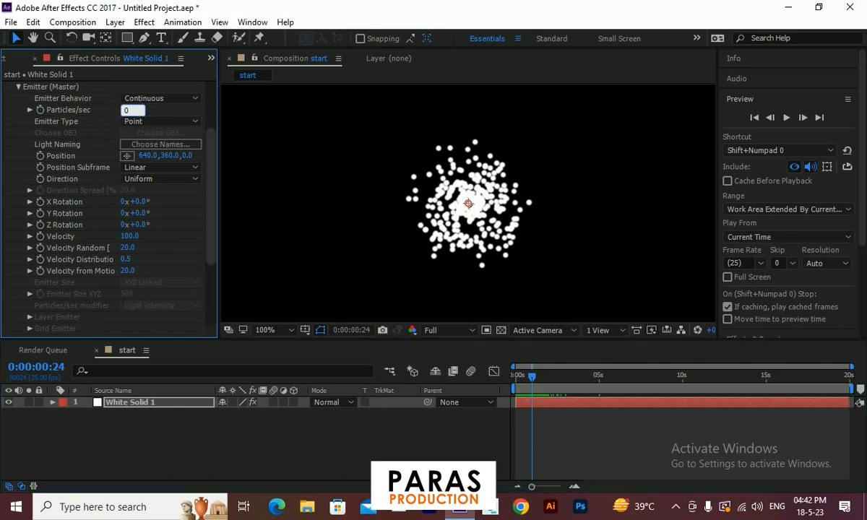
key(Return)
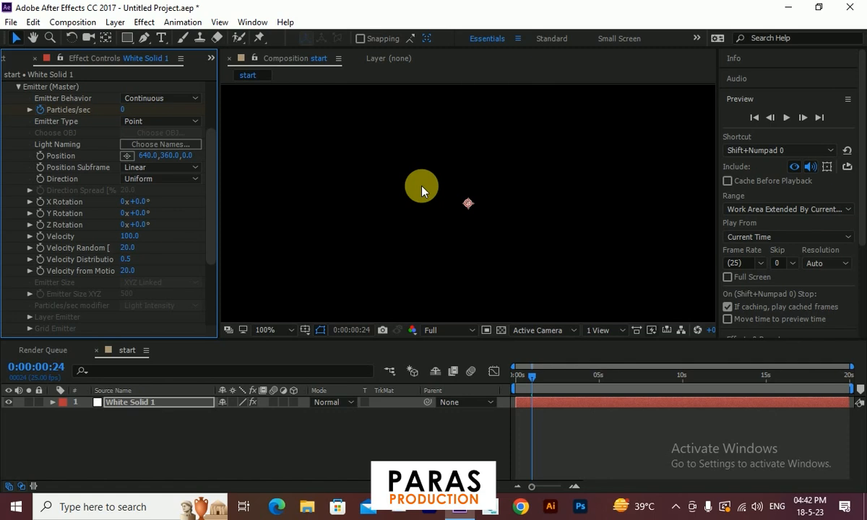
Add a Particles/sec keyframe of 2000 at time 0:00:01:00.
click(535, 381)
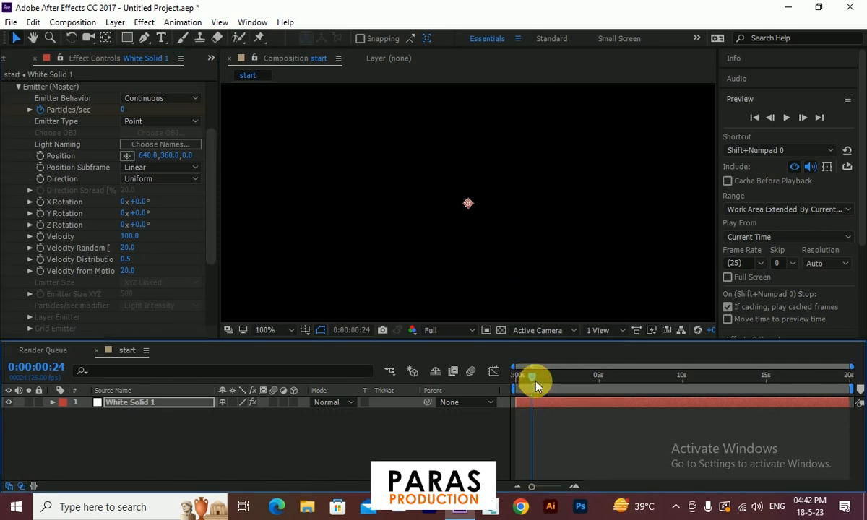
drag(537, 385, 536, 386)
click(123, 110)
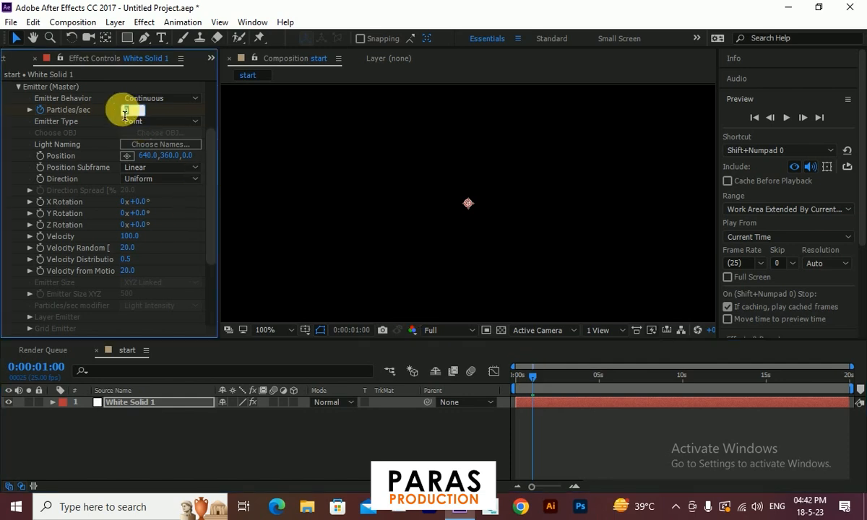
text(200)
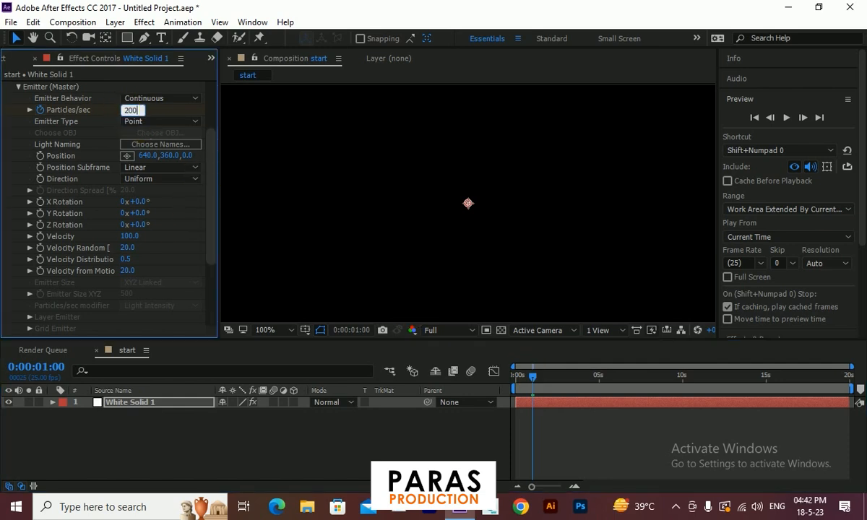
text(0)
key(Return)
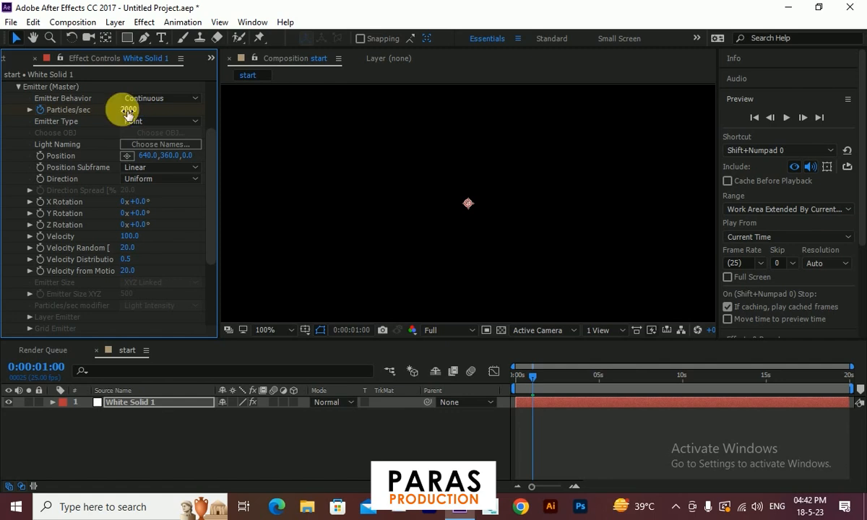
Reveal the white solid's keyframed properties in the timeline at a larger time scale.
click(119, 402)
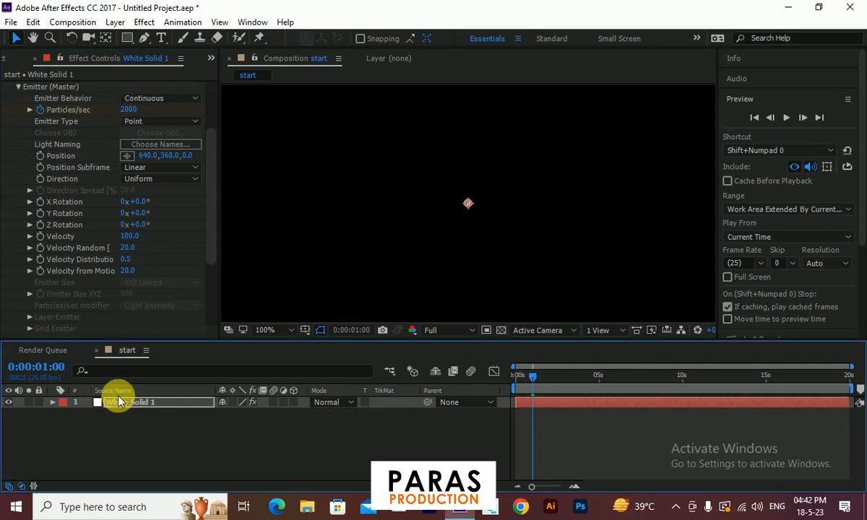
key(u)
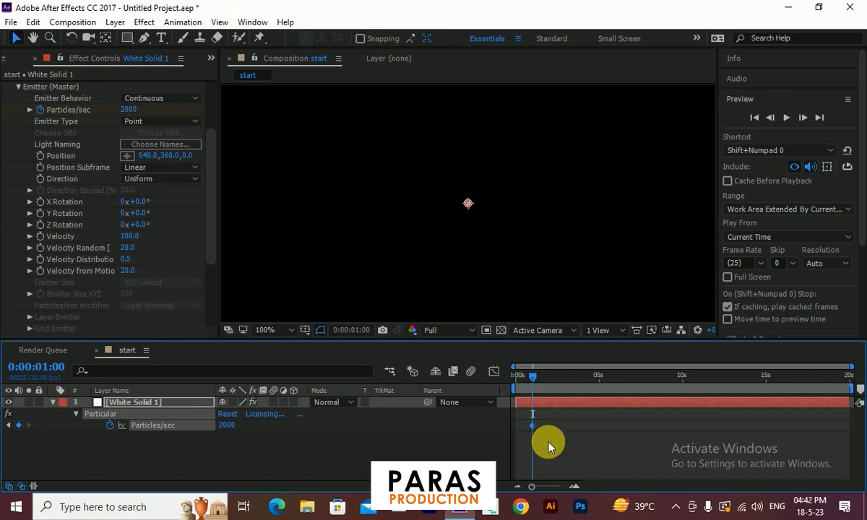
mouse_move(532, 485)
mouse_down()
mouse_move(559, 488)
mouse_move(542, 491)
mouse_up()
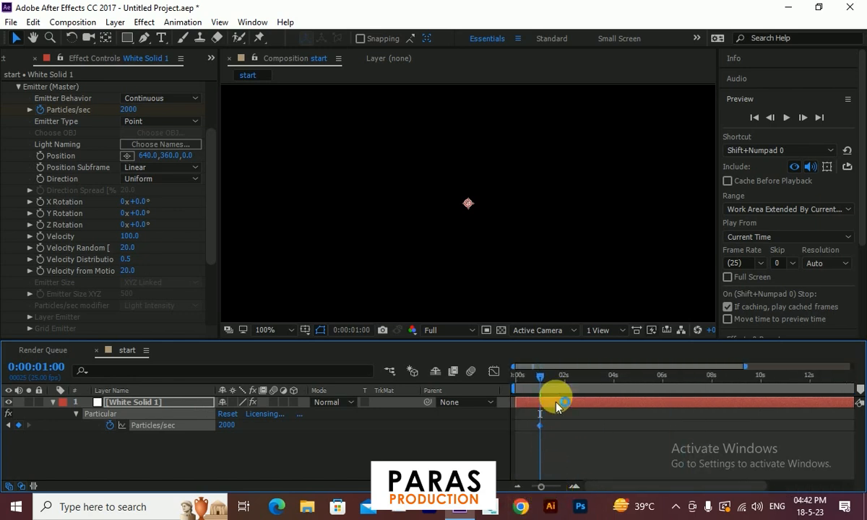
Add a Particles/sec keyframe of 100 at time 0:00:01:20.
click(532, 377)
drag(532, 386, 563, 402)
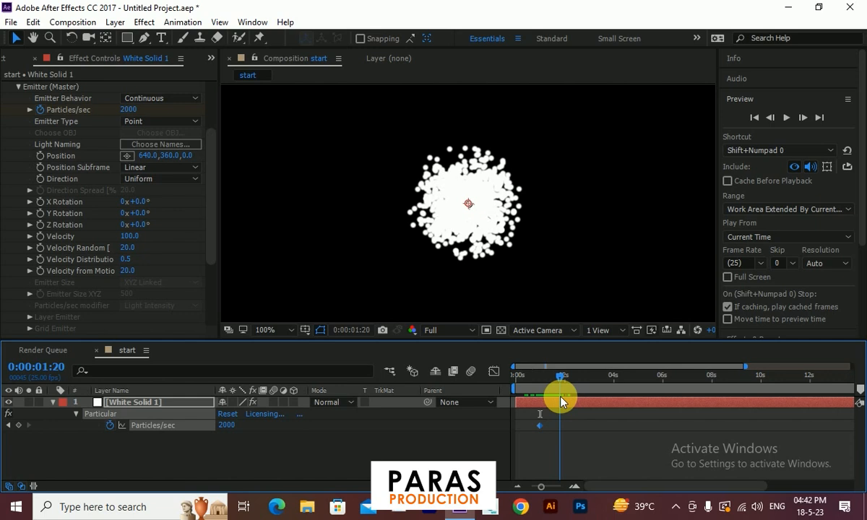
click(133, 110)
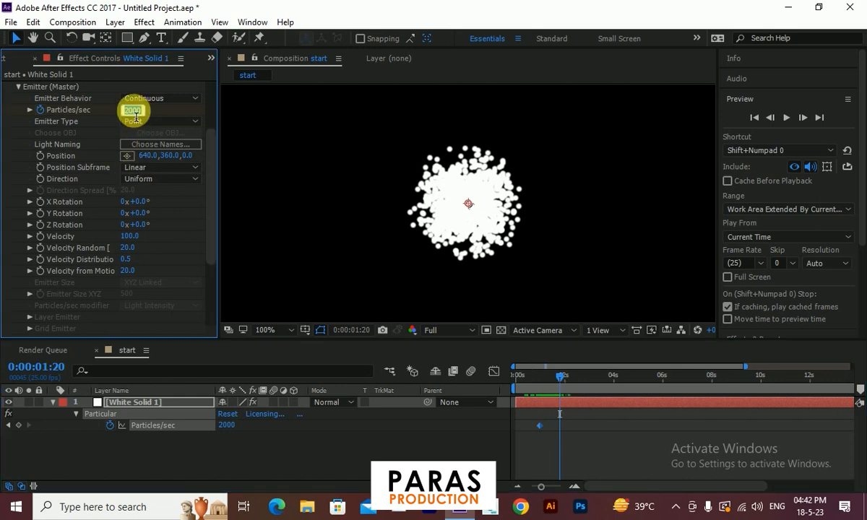
text(1)
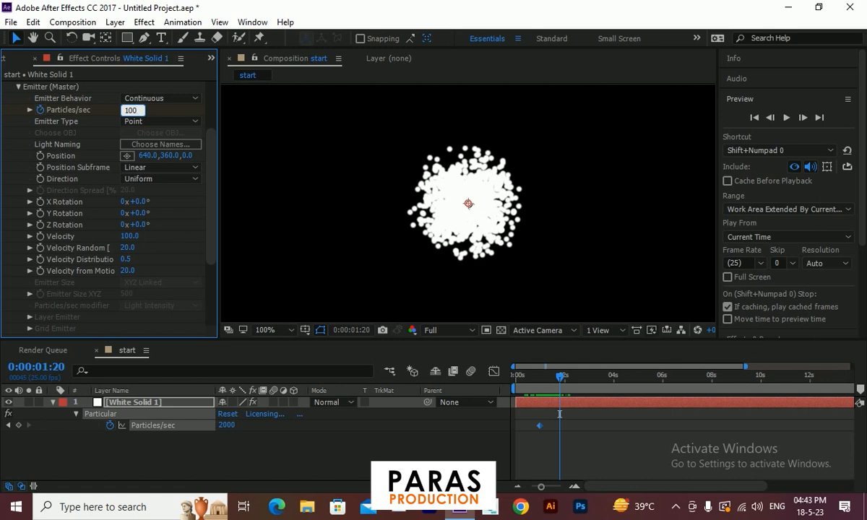
Add a Particles/sec keyframe of 0 at time 0:00:03:12 and preview the particle burst from the start.
click(581, 389)
drag(562, 384, 614, 383)
scroll(454, 203, down, 2)
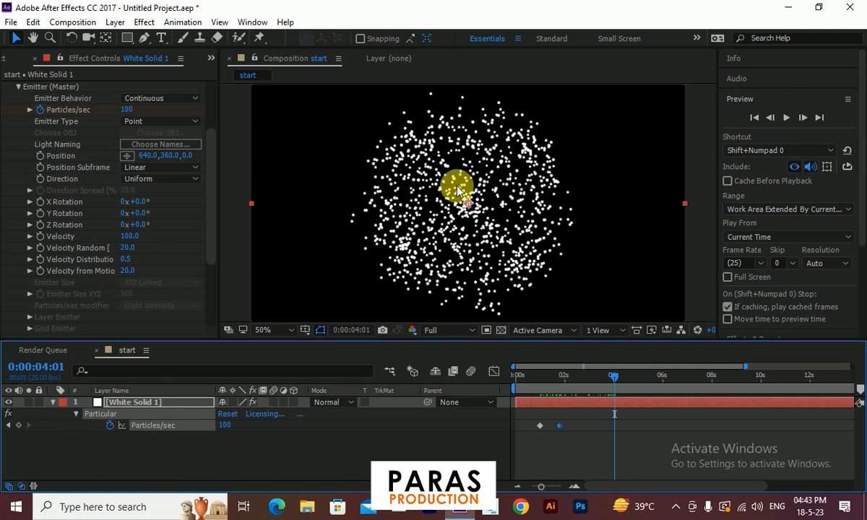
drag(577, 388, 603, 421)
click(127, 110)
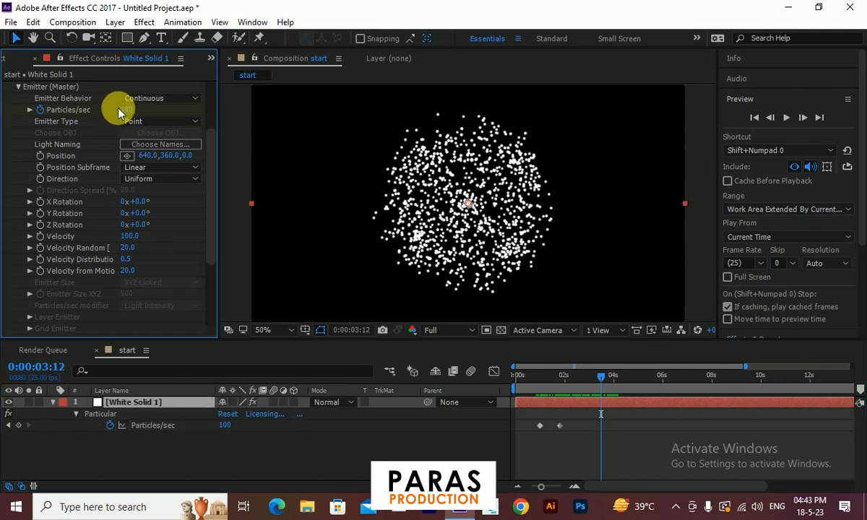
text(0)
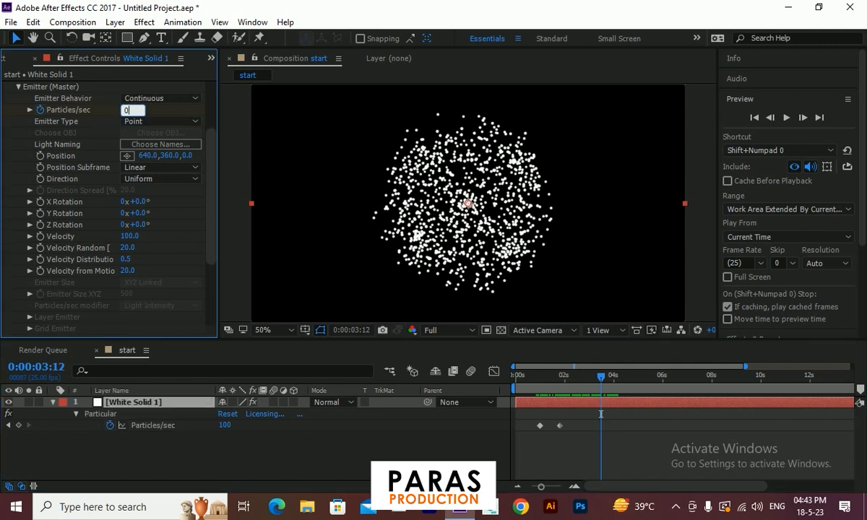
key(Return)
drag(584, 386, 500, 383)
click(787, 117)
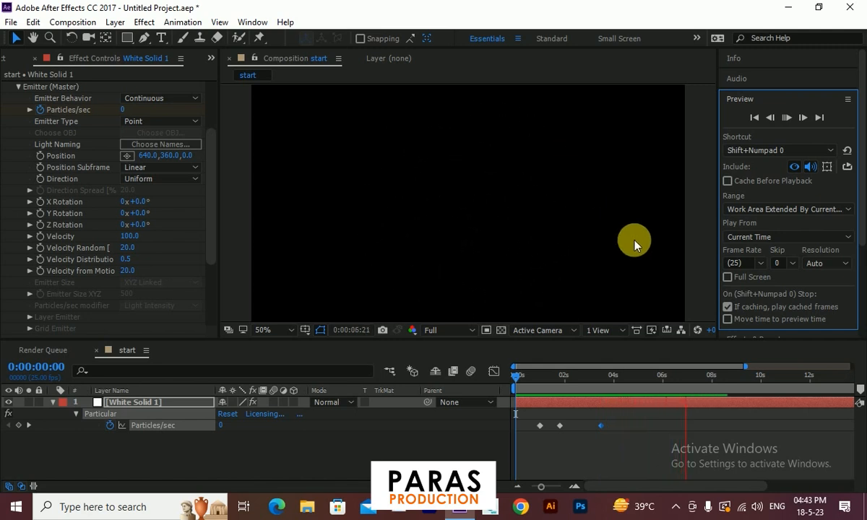
Keyframe the emitter's Velocity at 0 at time 0:00:01:00.
drag(571, 399, 542, 413)
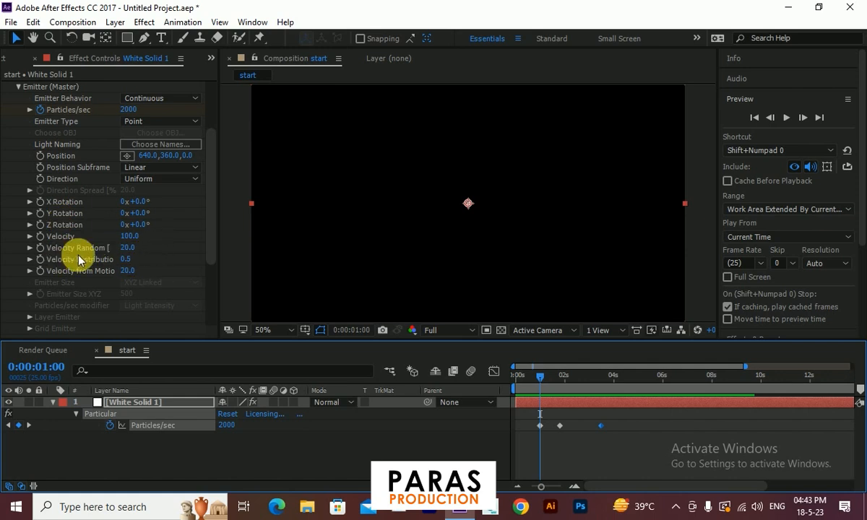
click(131, 238)
text(0)
key(Return)
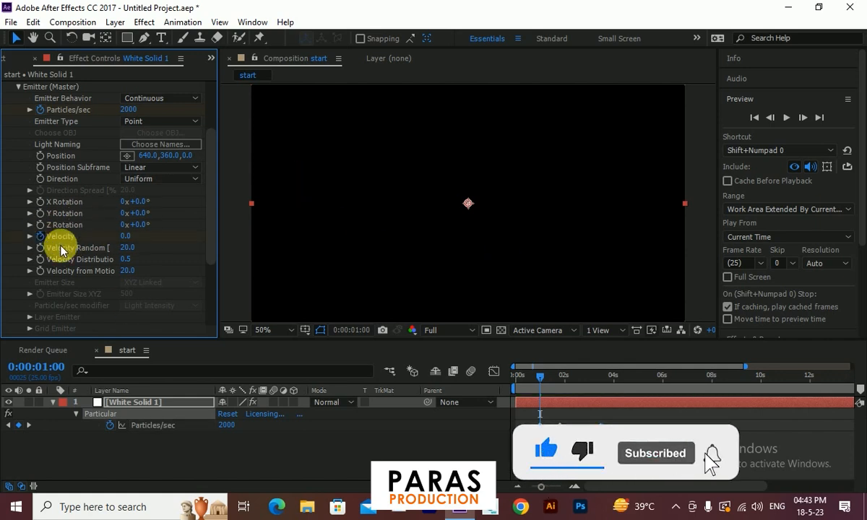
Add a Velocity keyframe of 300 at time 0:00:01:03.
click(545, 381)
drag(544, 381, 545, 382)
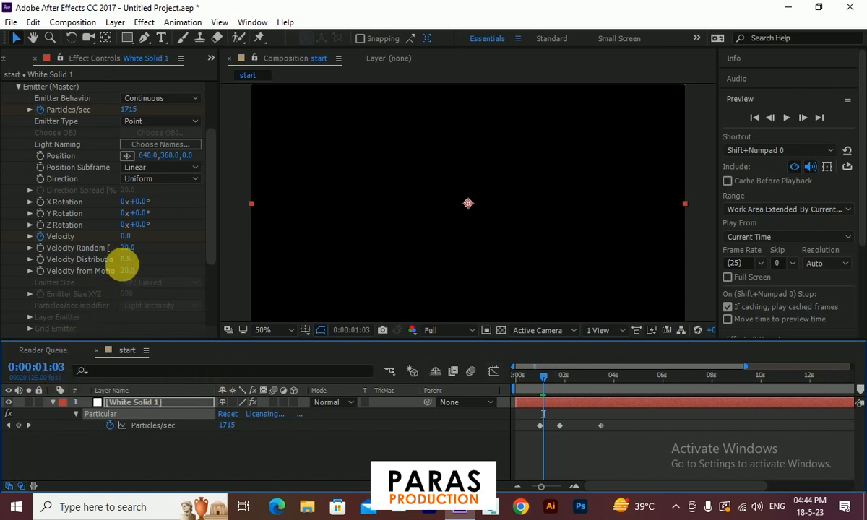
click(126, 237)
text(3)
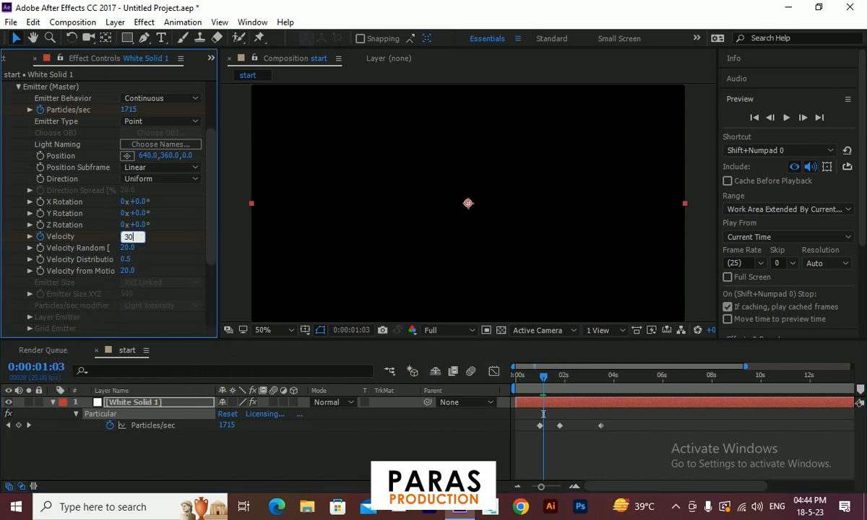
Add a Velocity keyframe of 100 at time 0:00:02:02.
click(541, 381)
drag(545, 380, 564, 387)
click(131, 237)
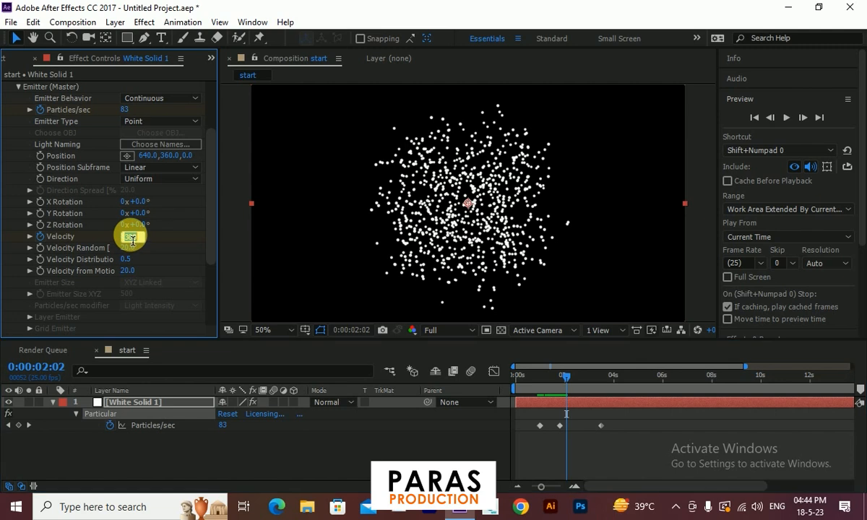
text(100)
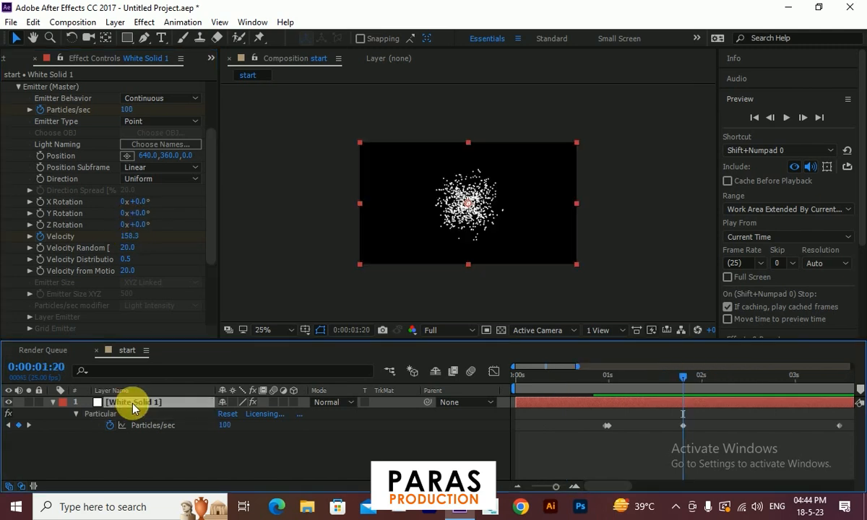
Set the Velocity keyframe at 0:00:01:03 to 200 and preview the particle burst.
key(u)
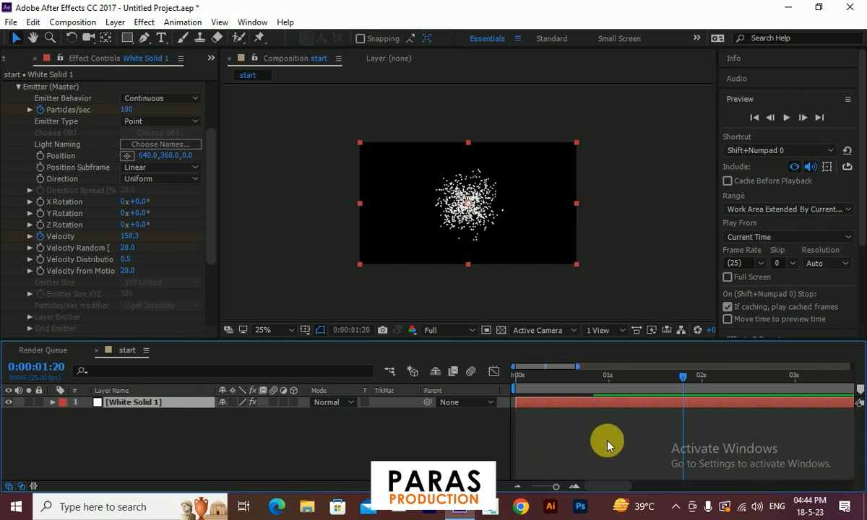
key(j)
key(u)
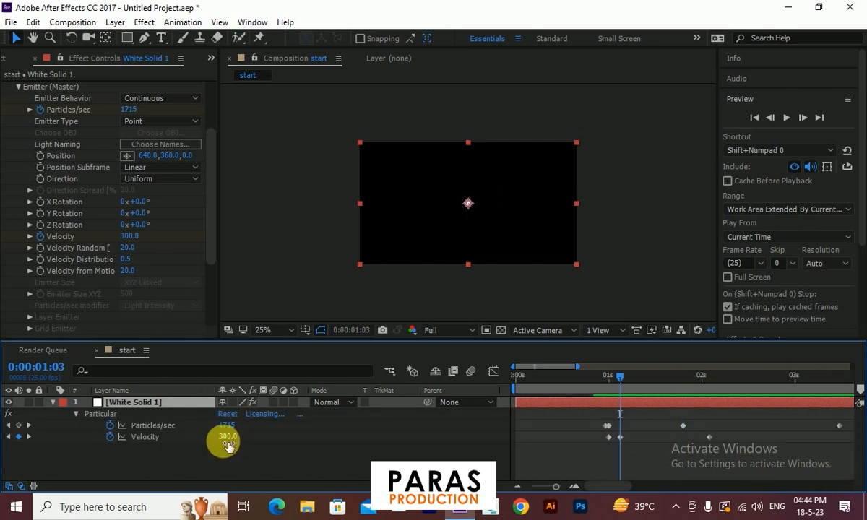
text(200)
drag(620, 374, 714, 444)
click(786, 117)
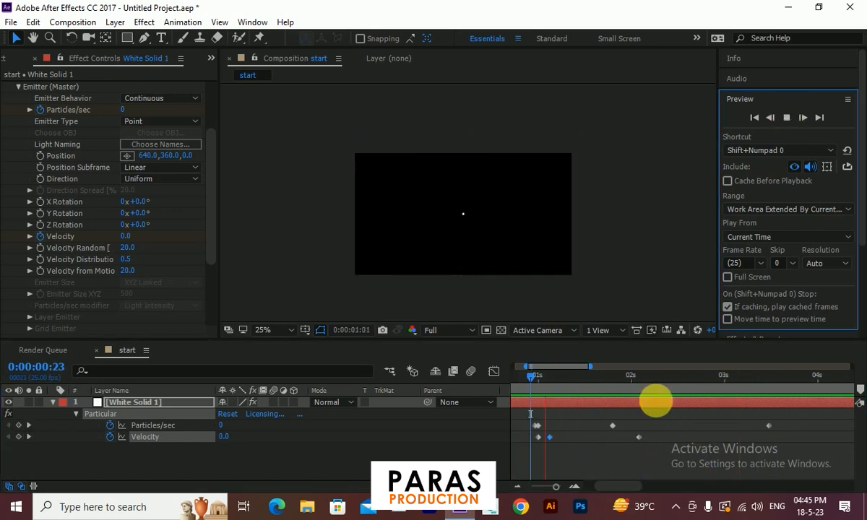
drag(675, 381, 785, 394)
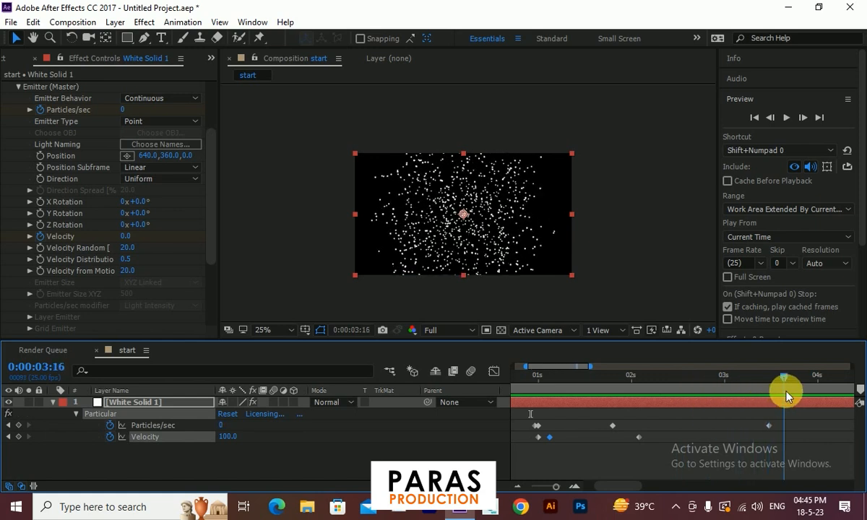
Set Particular's Physics Gravity to 10.
click(18, 88)
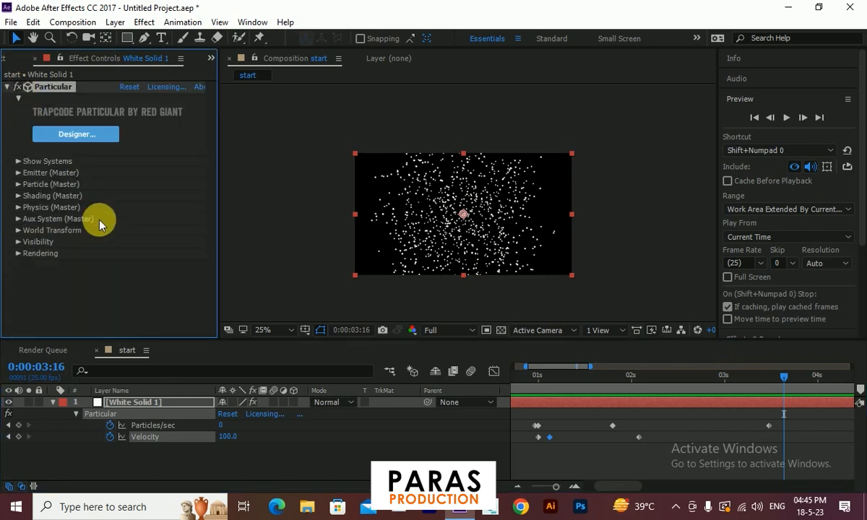
click(18, 209)
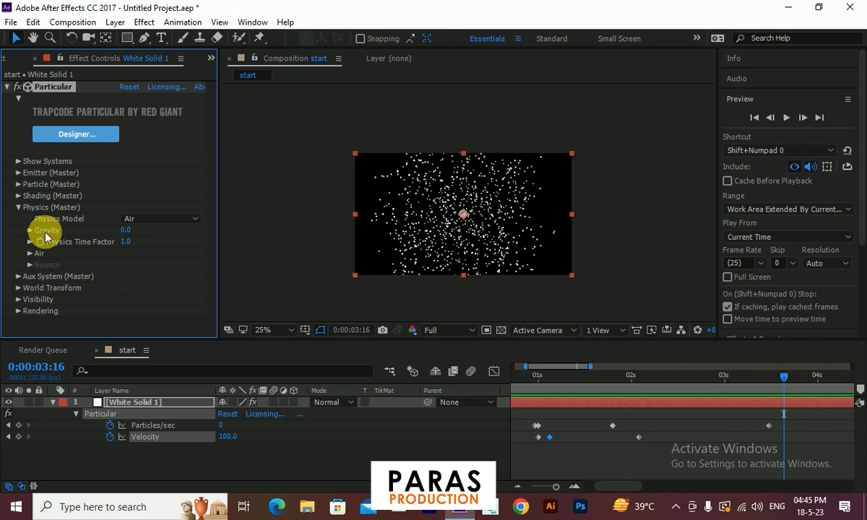
click(126, 230)
text(10)
key(Return)
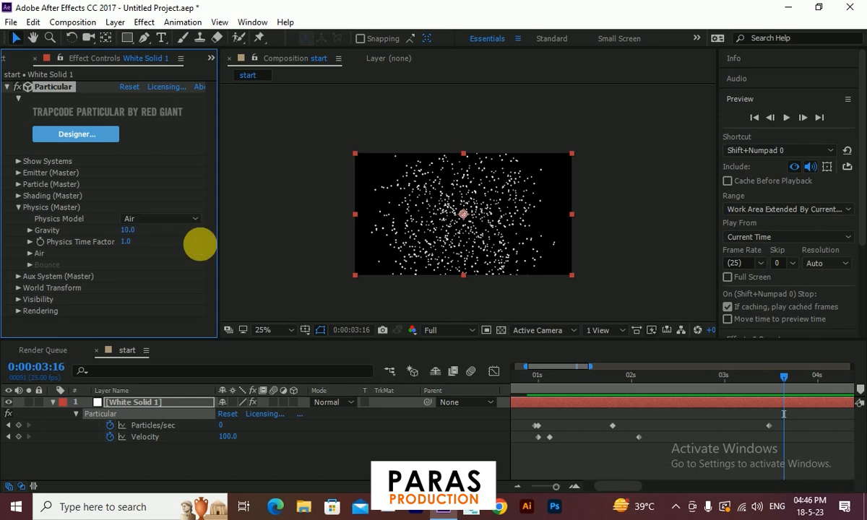
Raise Particular's Physics Gravity to 20 and preview the falling particles from 0:00:00:23.
click(560, 379)
drag(560, 383, 542, 385)
click(786, 117)
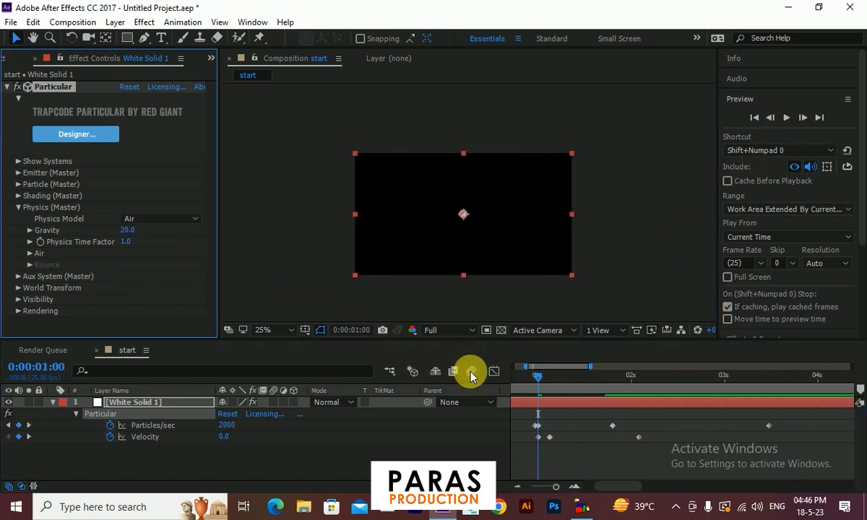
click(533, 374)
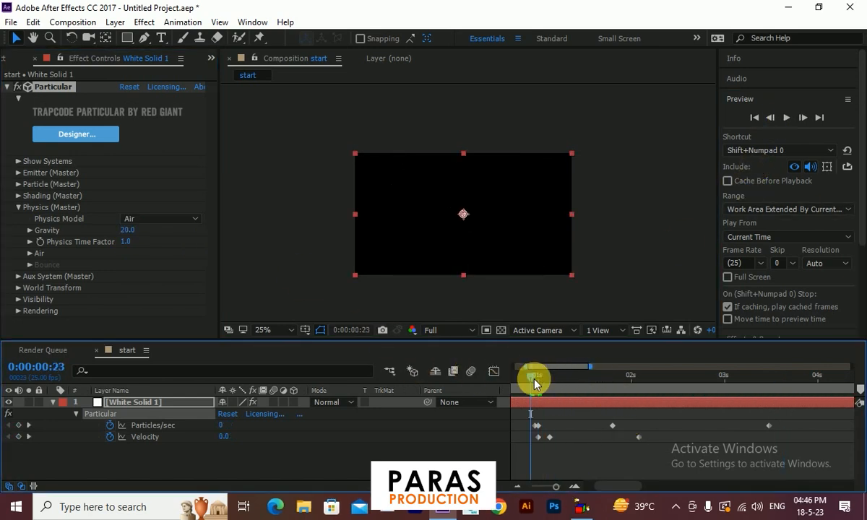
key(space)
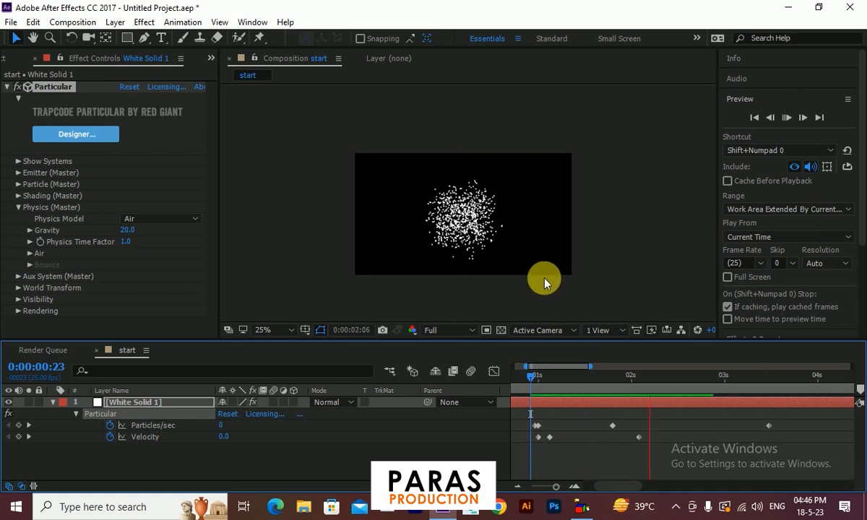
key(space)
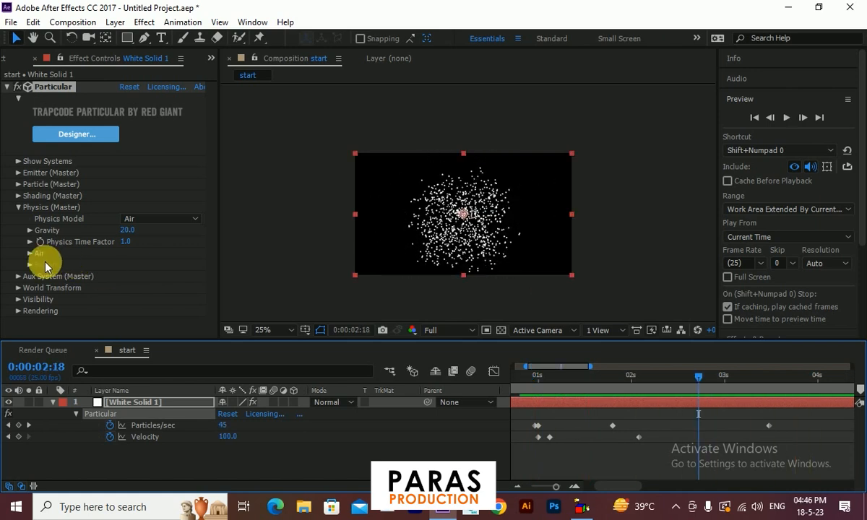
Try an Air Resistance of 0.5 in the Physics Air settings and preview the burst from 0:00:00:23.
click(30, 253)
scroll(109, 217, down, 2)
scroll(208, 224, down, 2)
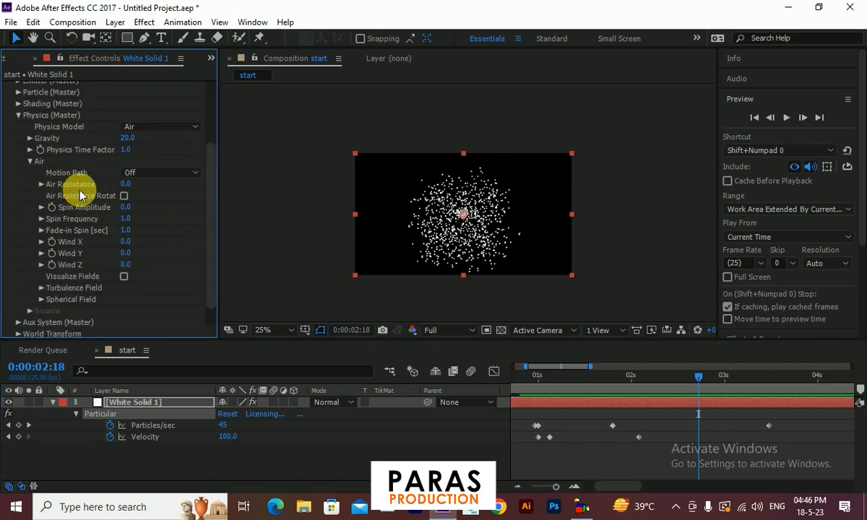
scroll(493, 188, up, 4)
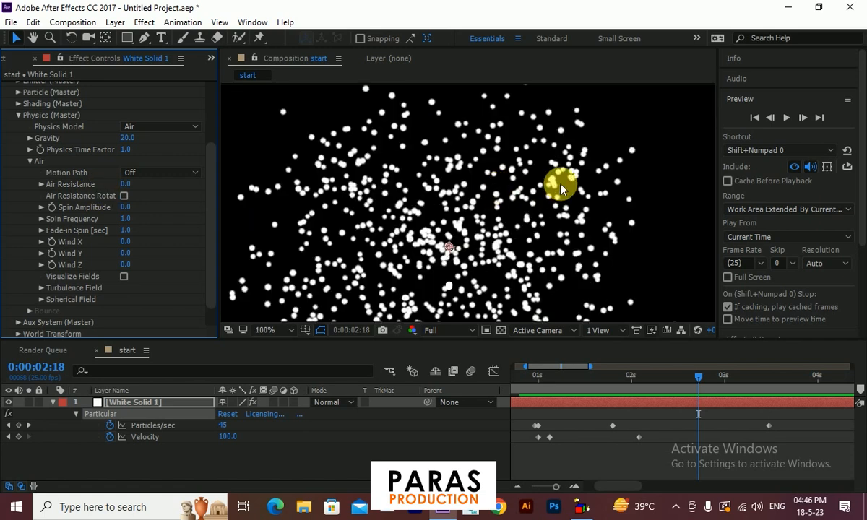
scroll(549, 180, down, 2)
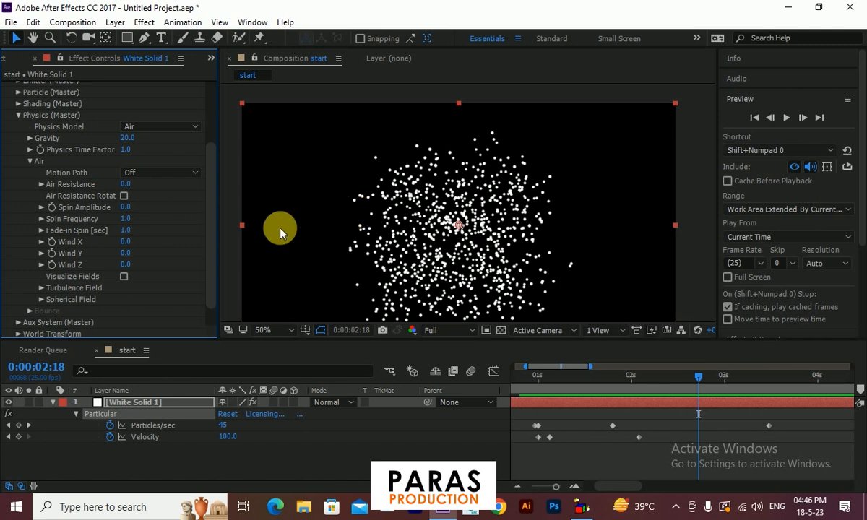
click(128, 186)
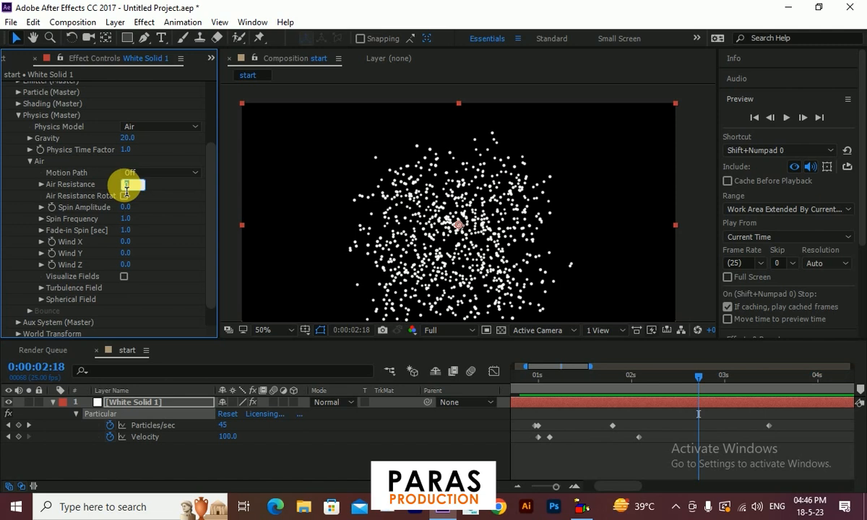
text(0.5)
key(Return)
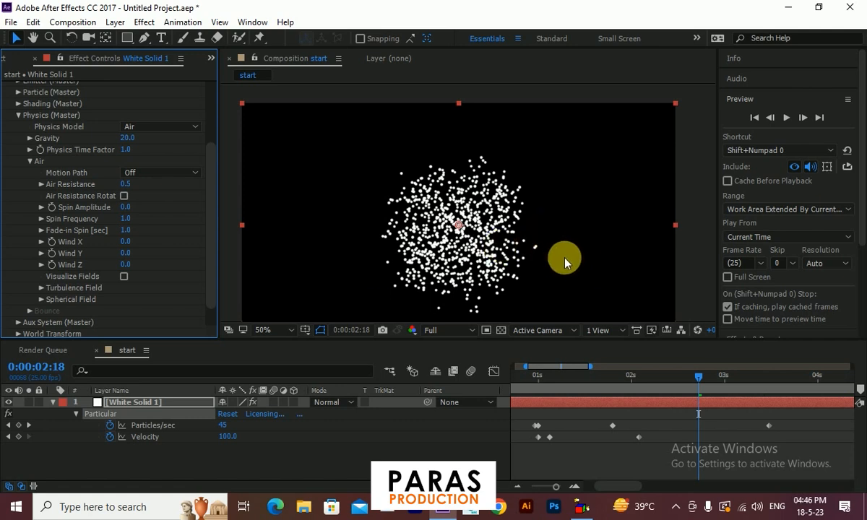
drag(614, 381, 531, 383)
key(space)
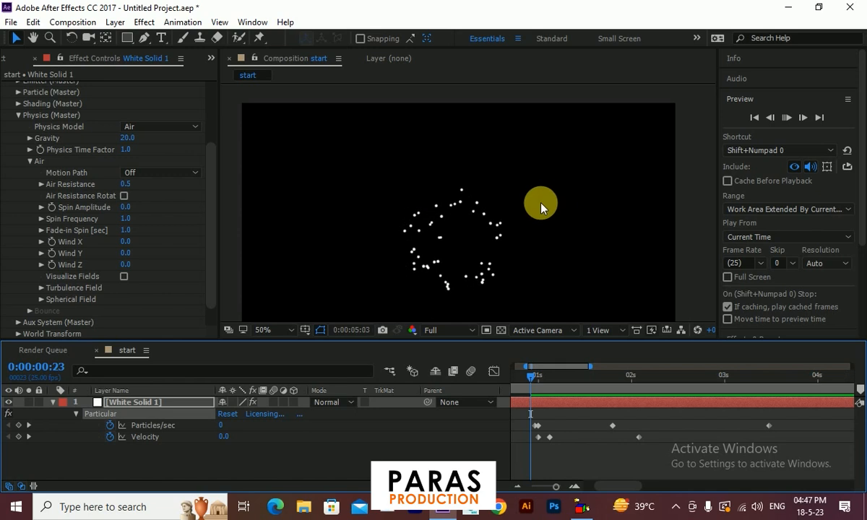
drag(533, 377, 714, 401)
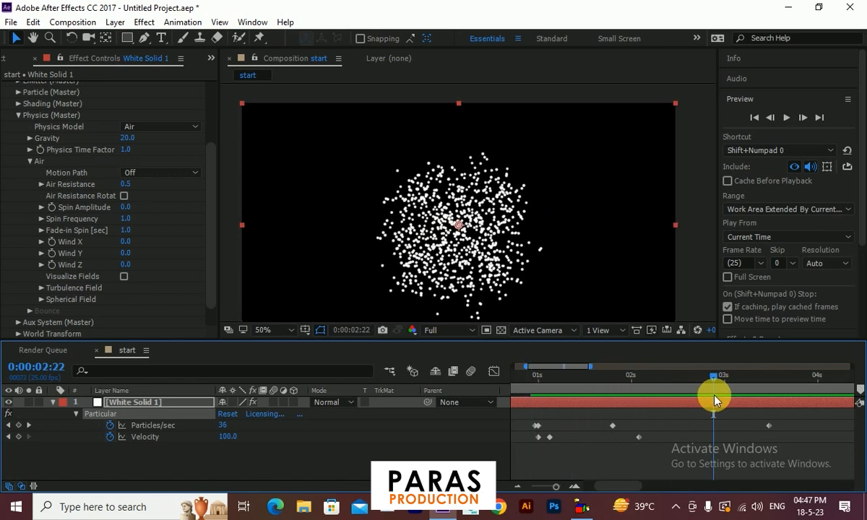
Set the Air Resistance to 0.2 and preview the burst from 0:00:00:21.
click(131, 185)
text(0.2)
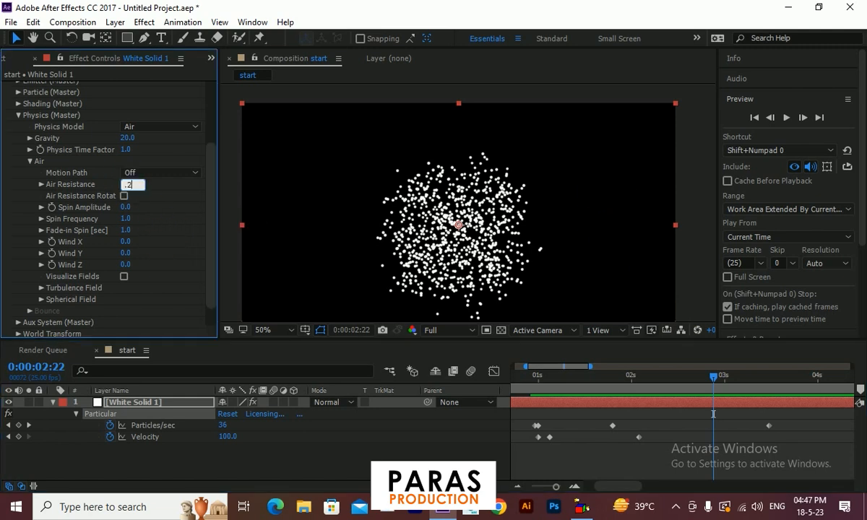
key(Return)
click(522, 378)
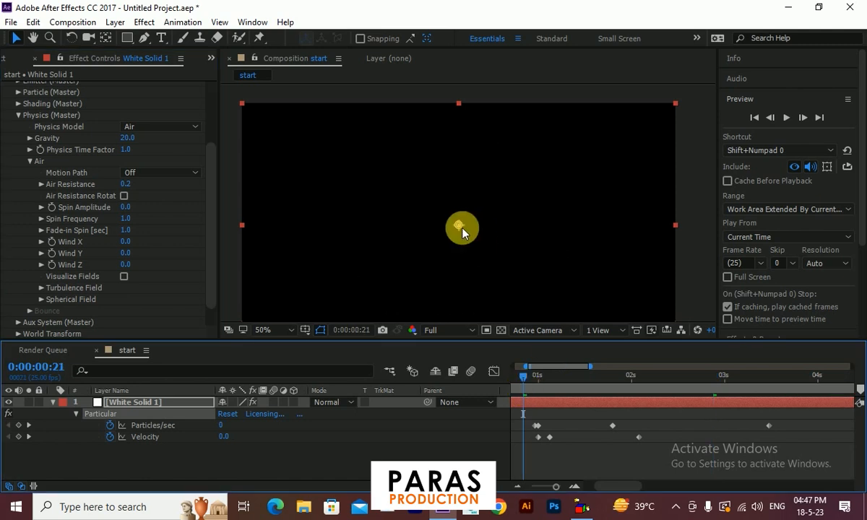
scroll(462, 230, down, 2)
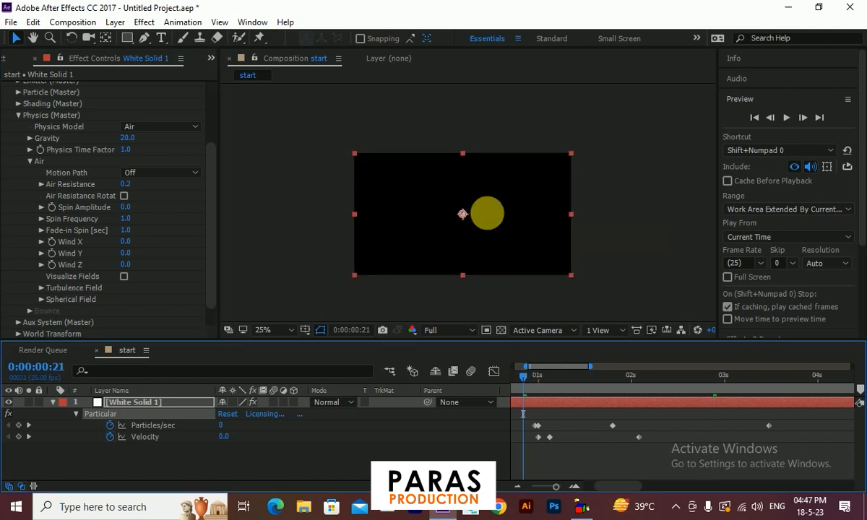
key(space)
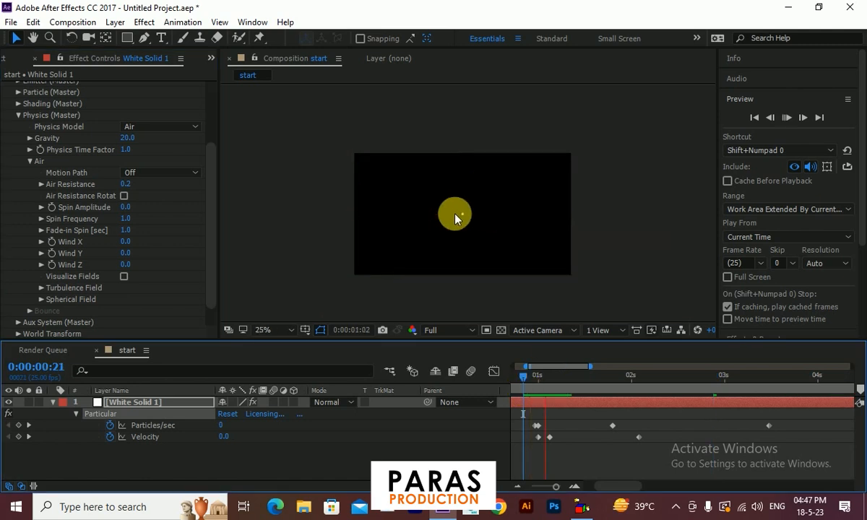
At 0:00:02:03, move the emitter above and slightly right of the composition's center.
click(21, 119)
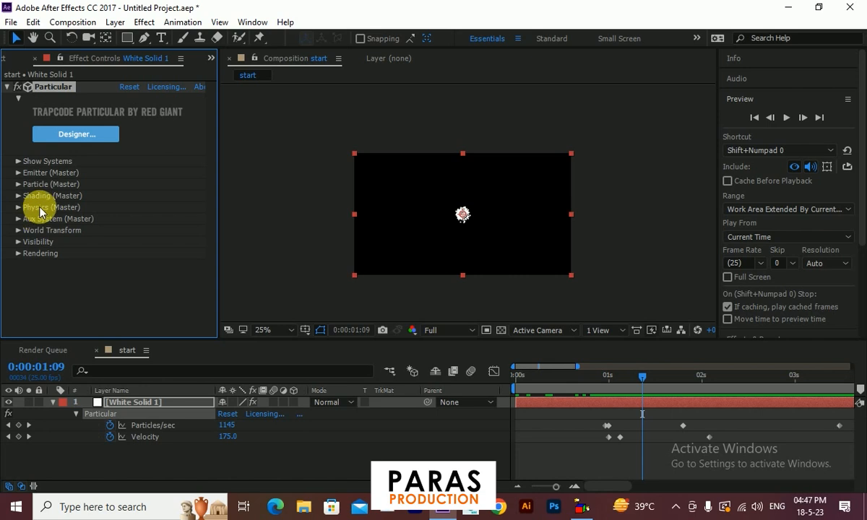
drag(617, 389, 712, 387)
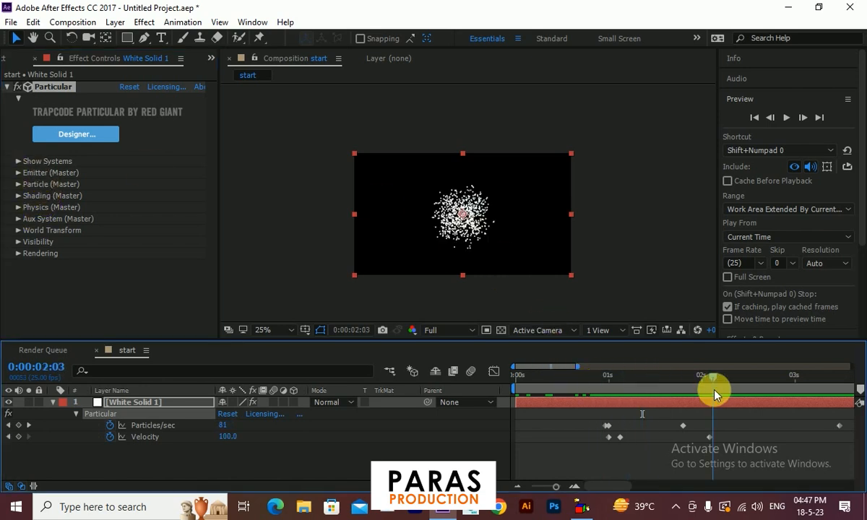
click(19, 184)
scroll(20, 190, down, 3)
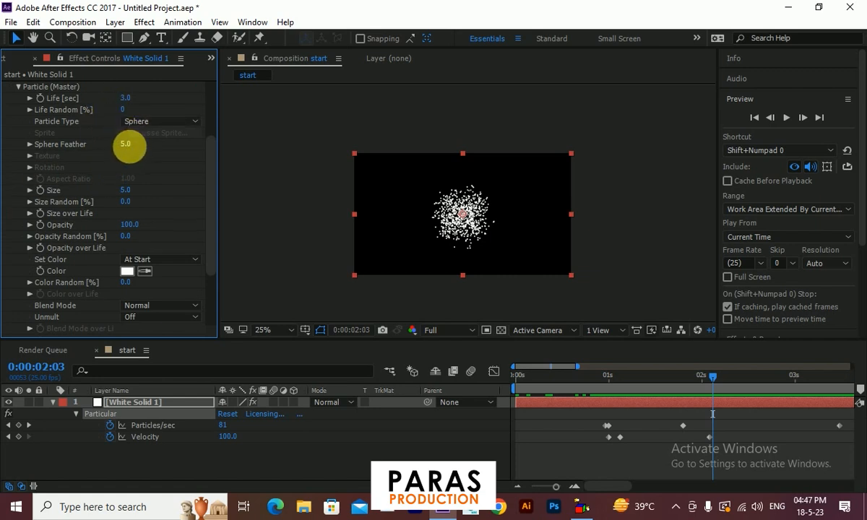
scroll(78, 230, up, 1)
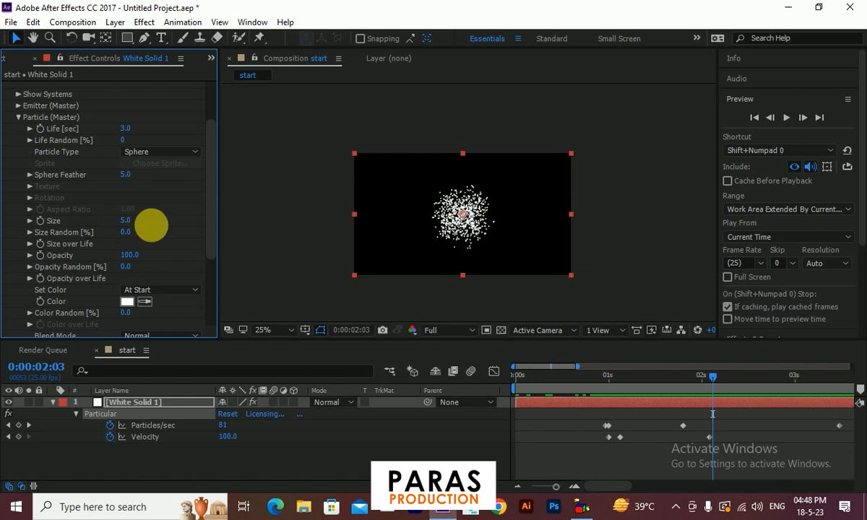
key(period)
drag(457, 226, 476, 176)
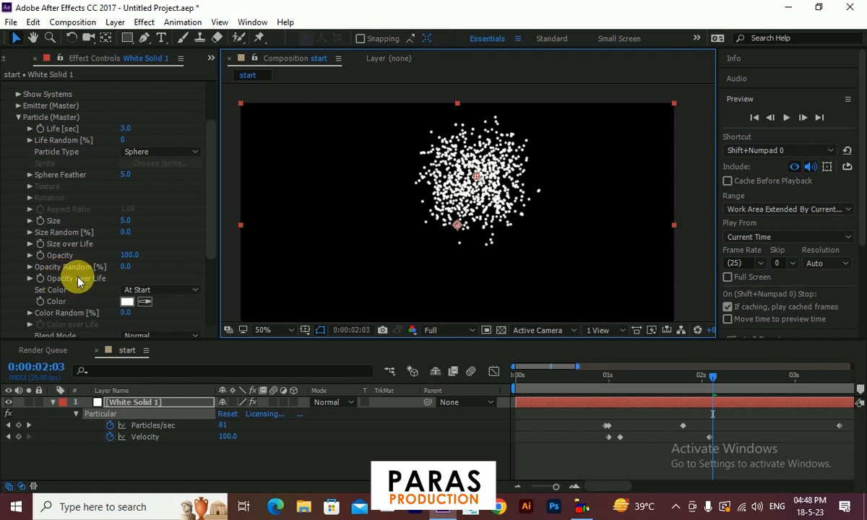
Set the particles' Size Random to 100% and check the burst up to 0:00:02:20.
mouse_move(120, 269)
mouse_down()
mouse_move(186, 269)
mouse_move(76, 253)
mouse_up()
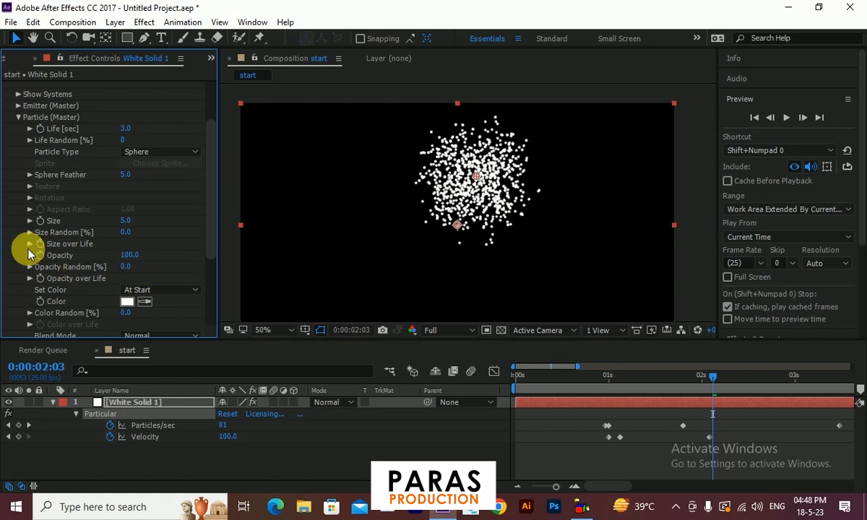
click(126, 232)
drag(127, 232, 225, 240)
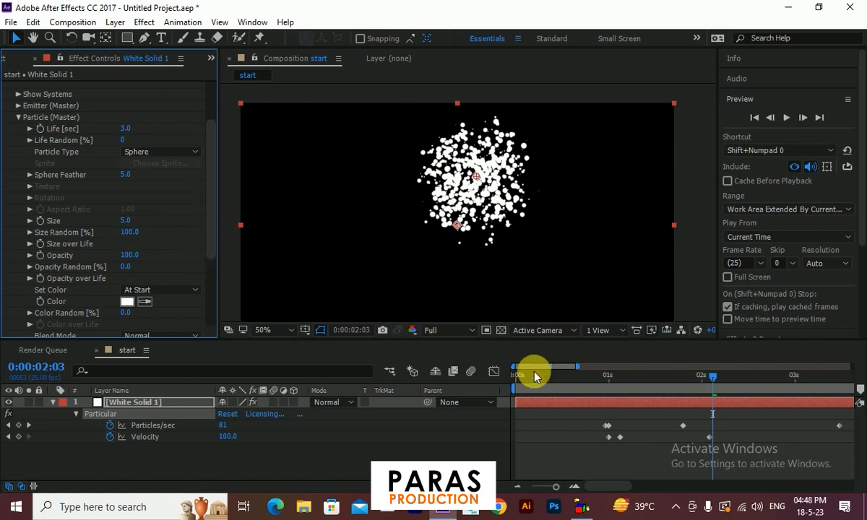
drag(626, 386, 777, 403)
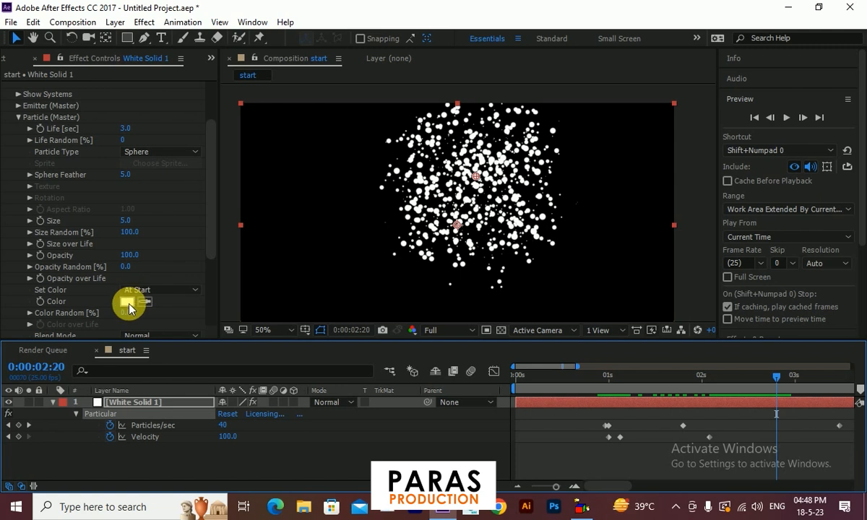
Switch the particles' Set Color option to Over Life.
scroll(39, 329, down, 1)
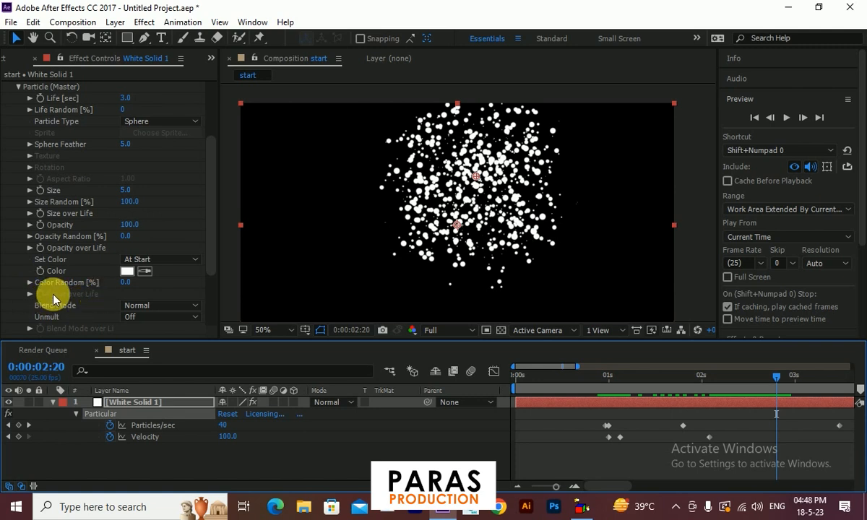
click(127, 260)
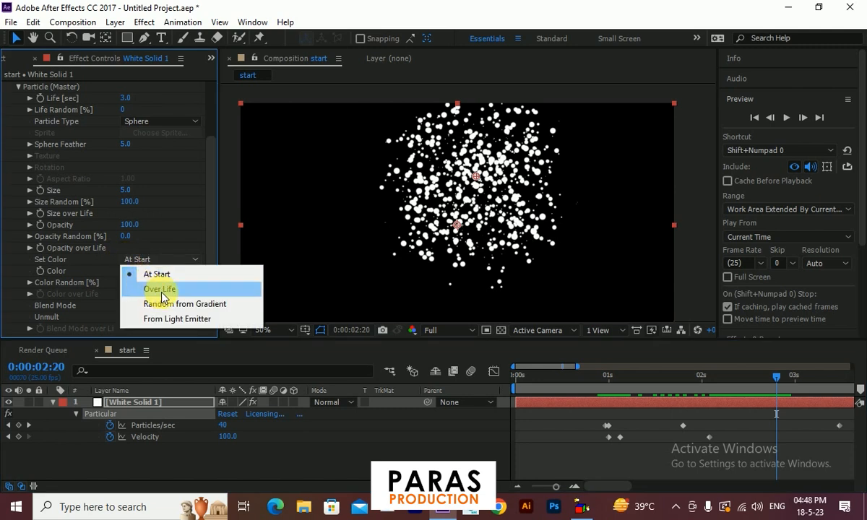
click(162, 289)
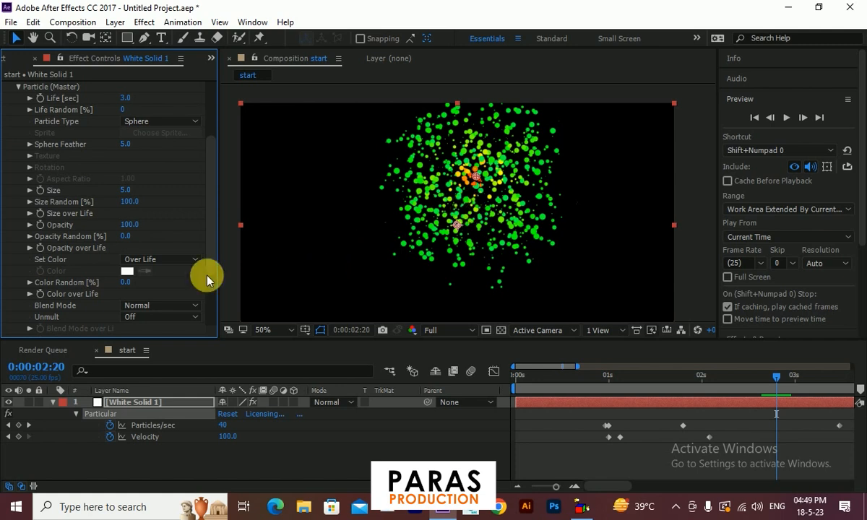
Apply the yellow-red-pink-purple preset to the particles' Color over Life ramp and check the burst at 0:00:01:22.
click(30, 295)
scroll(210, 206, down, 2)
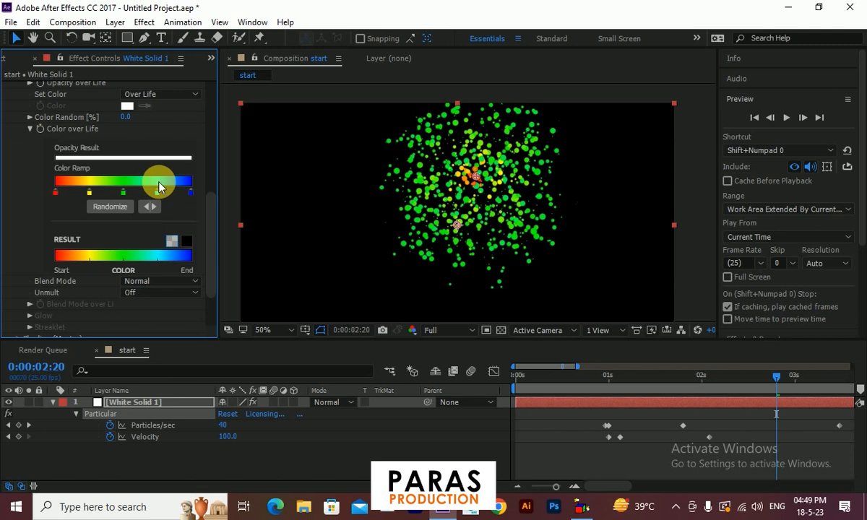
drag(219, 184, 266, 181)
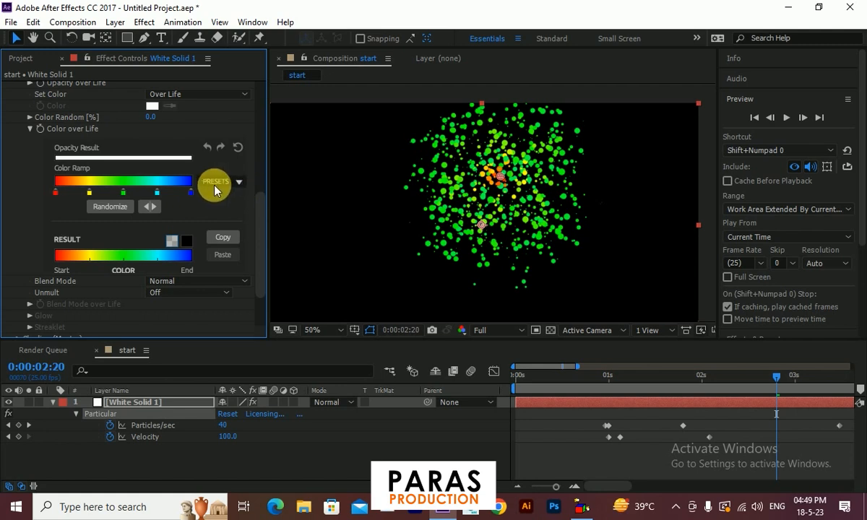
click(236, 182)
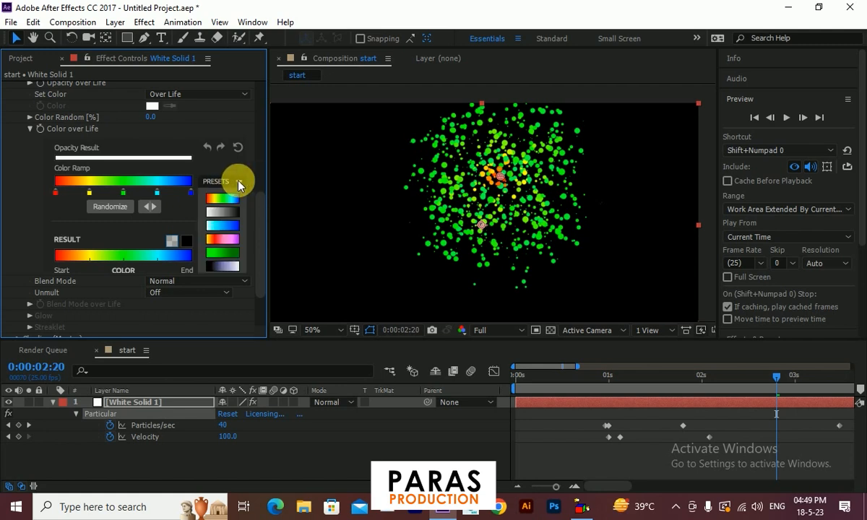
click(222, 245)
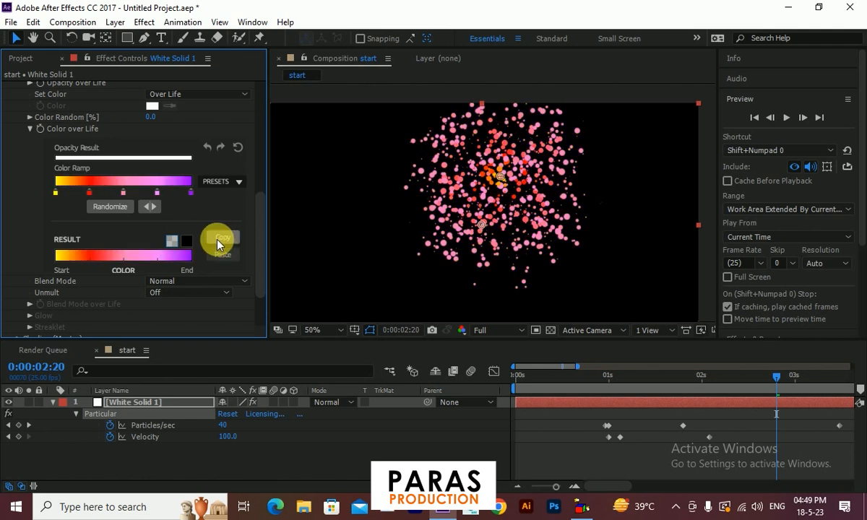
drag(604, 379, 689, 394)
Remove the purple and violet stops from the color ramp, shift the red and pink stops toward the end, and check the burst at 0:00:03:08.
click(115, 205)
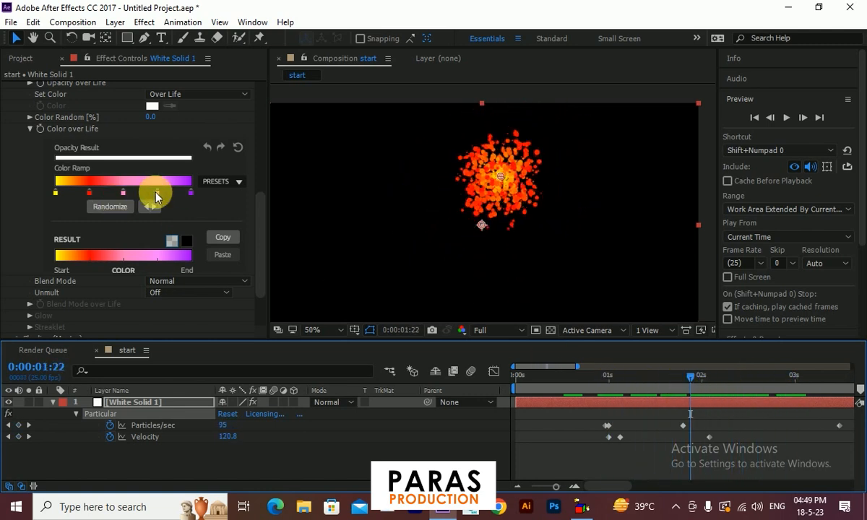
drag(191, 193, 193, 209)
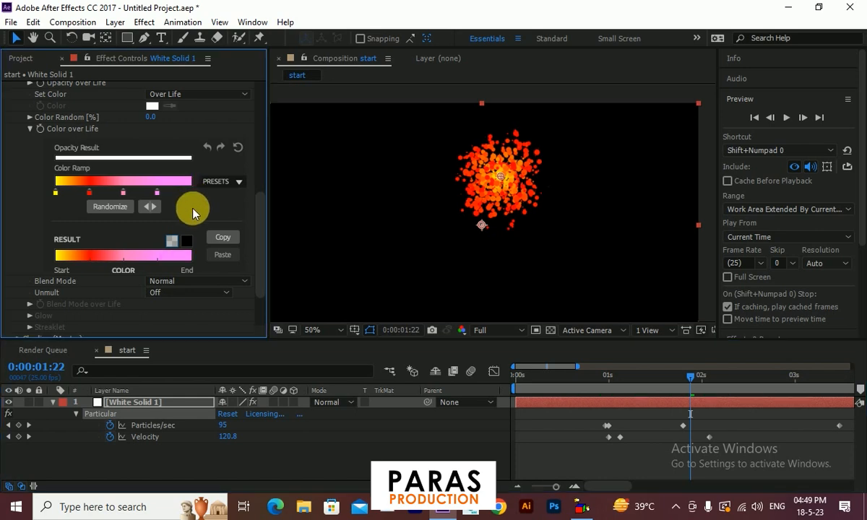
drag(129, 194, 168, 194)
click(88, 192)
drag(89, 192, 109, 196)
drag(532, 369, 826, 410)
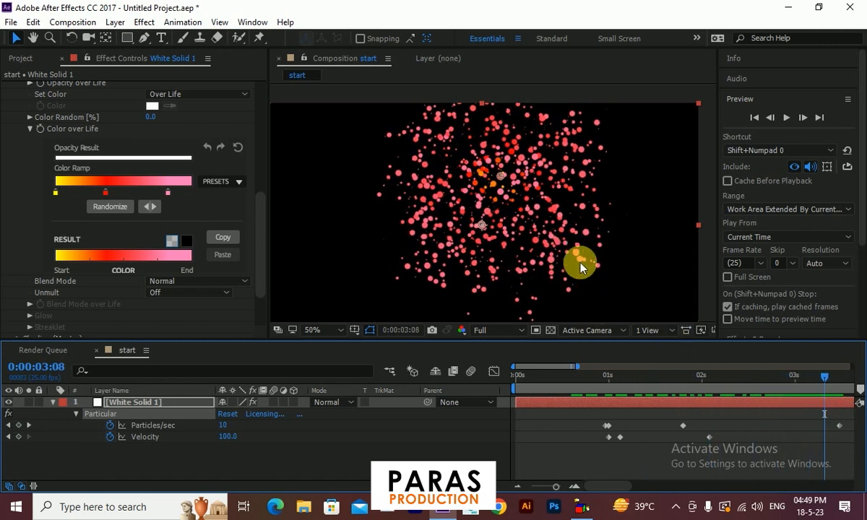
Apply the flickering fade-out preset to the particles' Opacity over Life curve.
scroll(543, 252, down, 2)
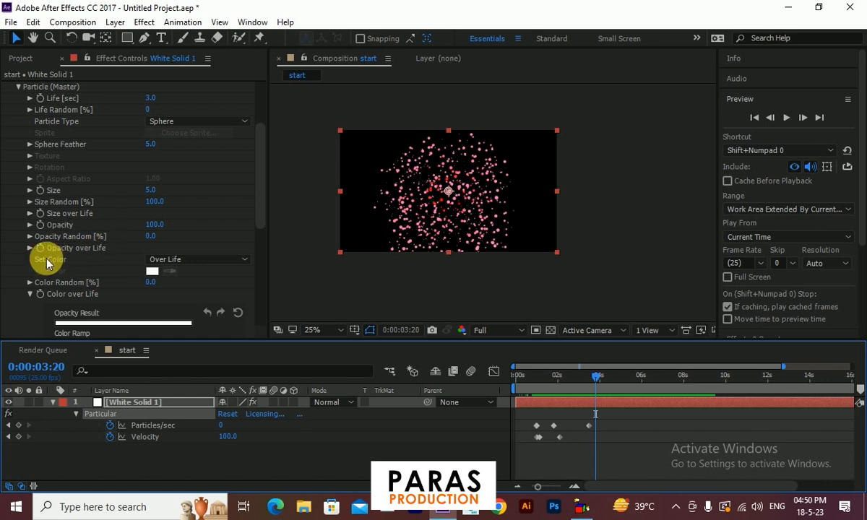
click(29, 248)
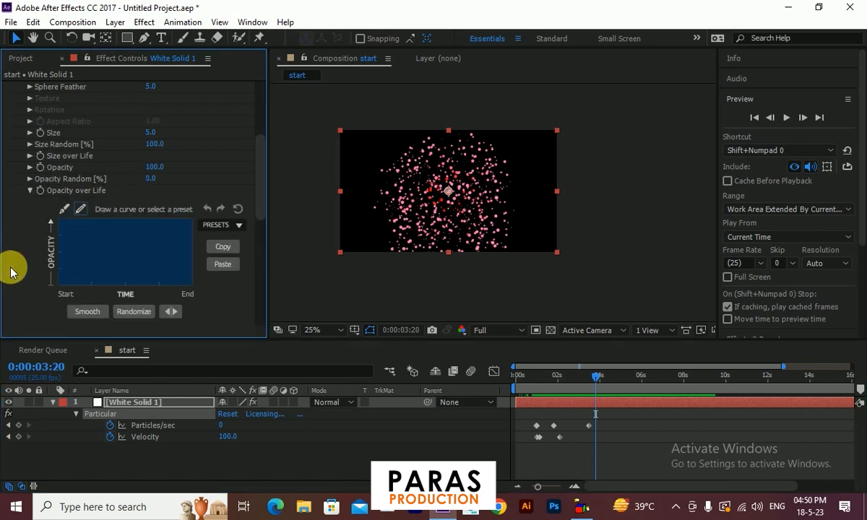
click(239, 226)
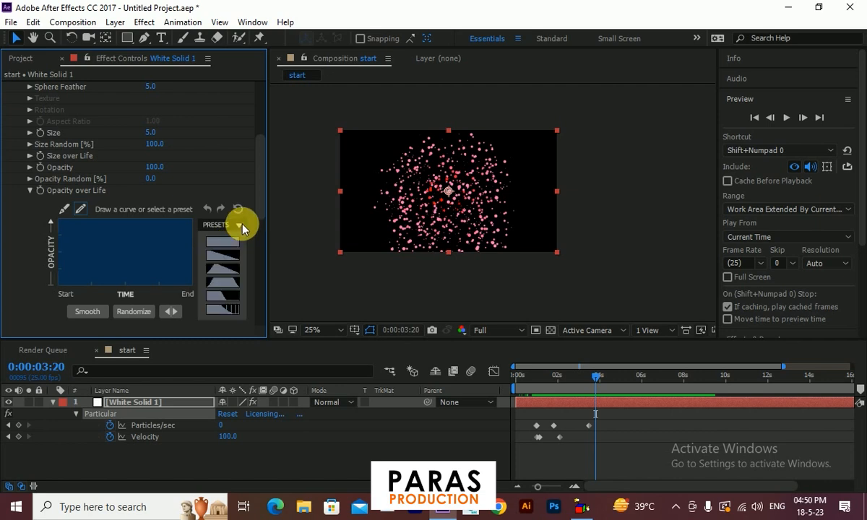
click(230, 313)
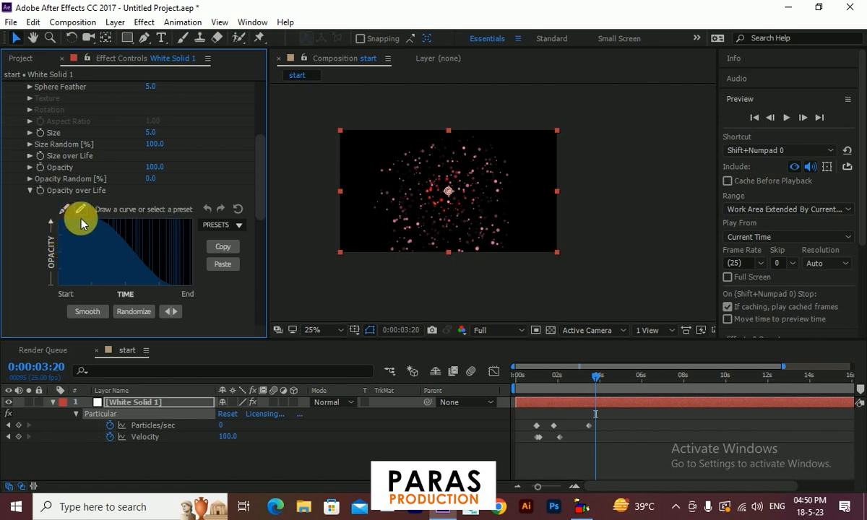
mouse_move(104, 224)
mouse_down()
mouse_move(155, 291)
mouse_move(187, 295)
mouse_move(193, 290)
mouse_move(169, 226)
mouse_move(169, 267)
mouse_move(149, 253)
mouse_up()
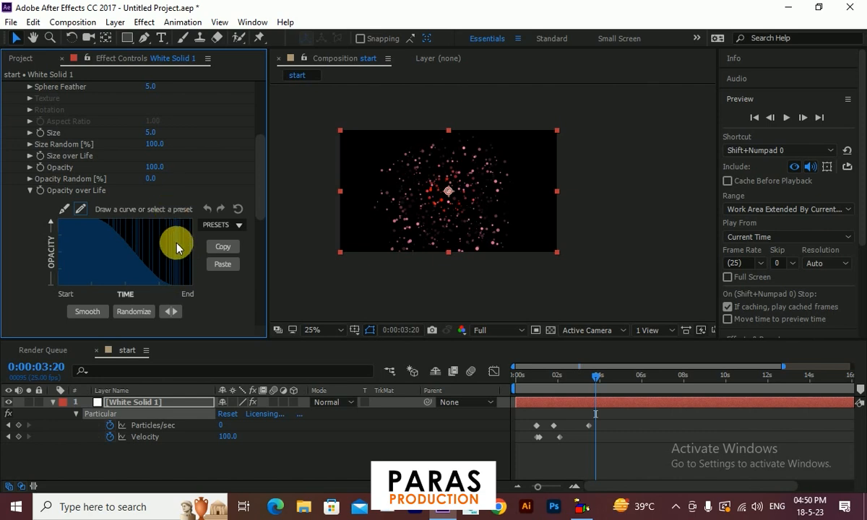
Preview the fading burst from around 0:00:00:18 and examine how the particles disappear.
drag(600, 379, 536, 376)
key(space)
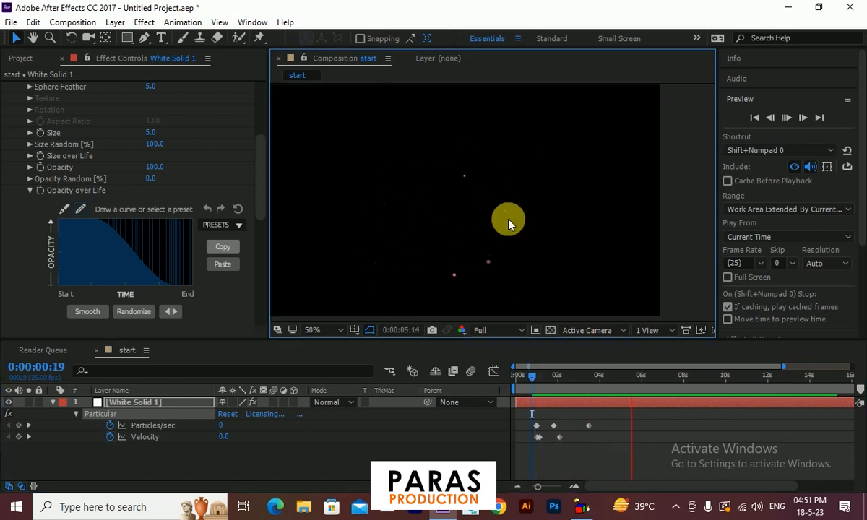
scroll(499, 202, down, 2)
click(531, 376)
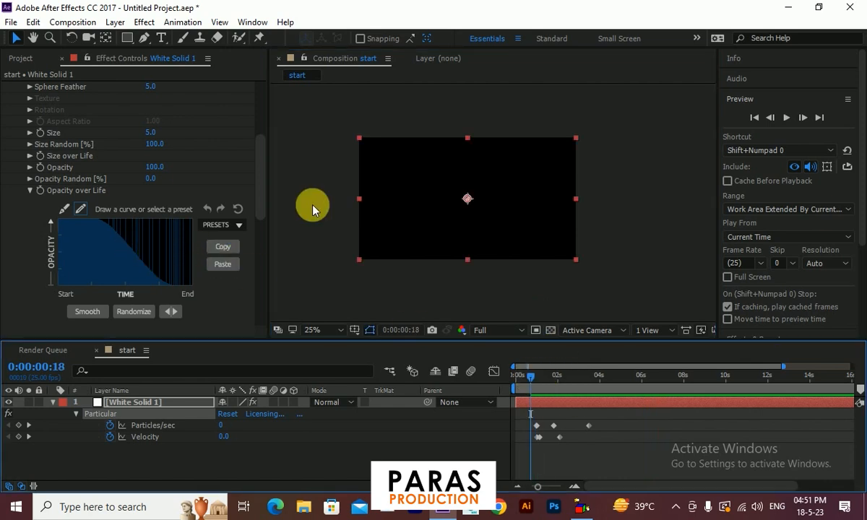
key(space)
key(space)
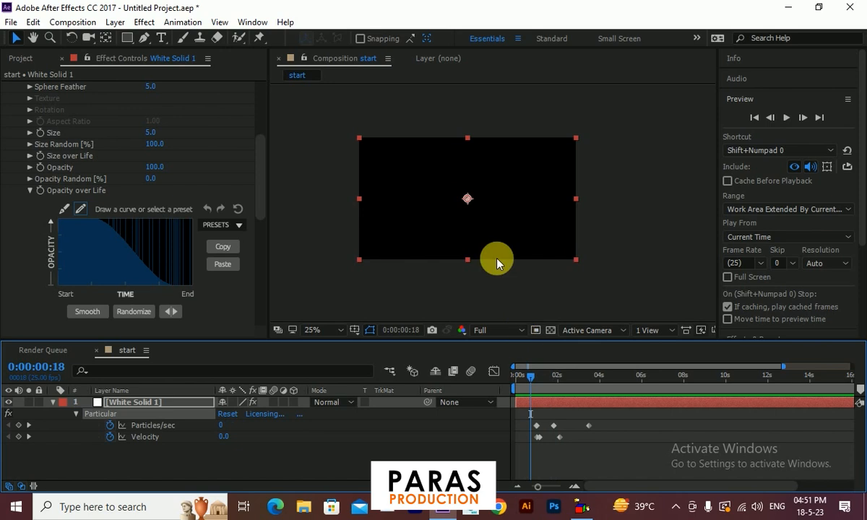
key(space)
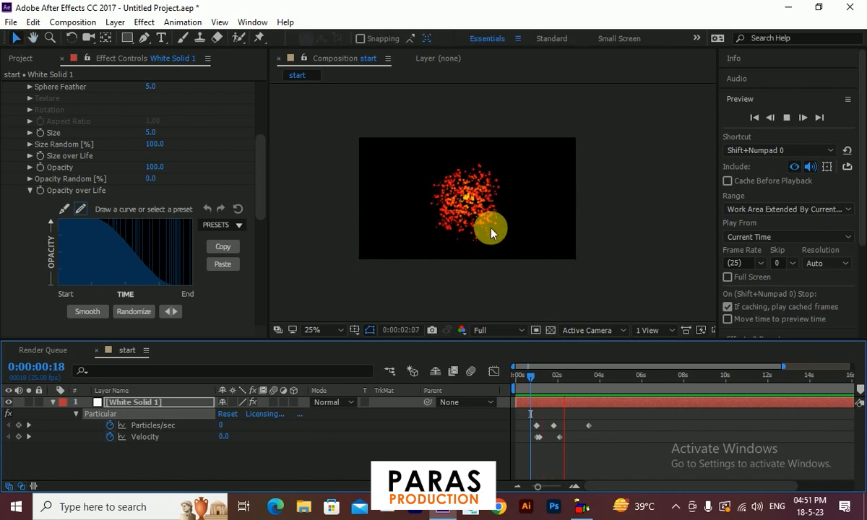
key(space)
Set the Aux System to emit Continuously and check the particle trails up to 0:00:04:14.
click(30, 190)
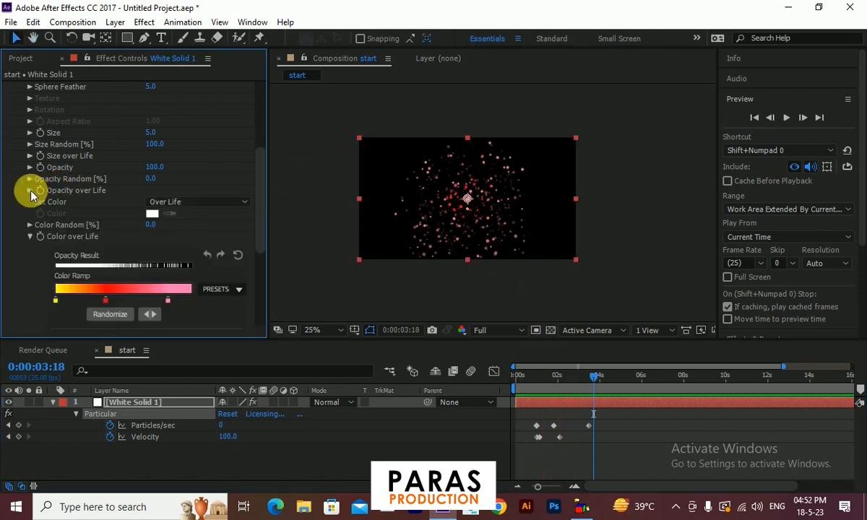
scroll(31, 183, up, 3)
scroll(31, 174, up, 2)
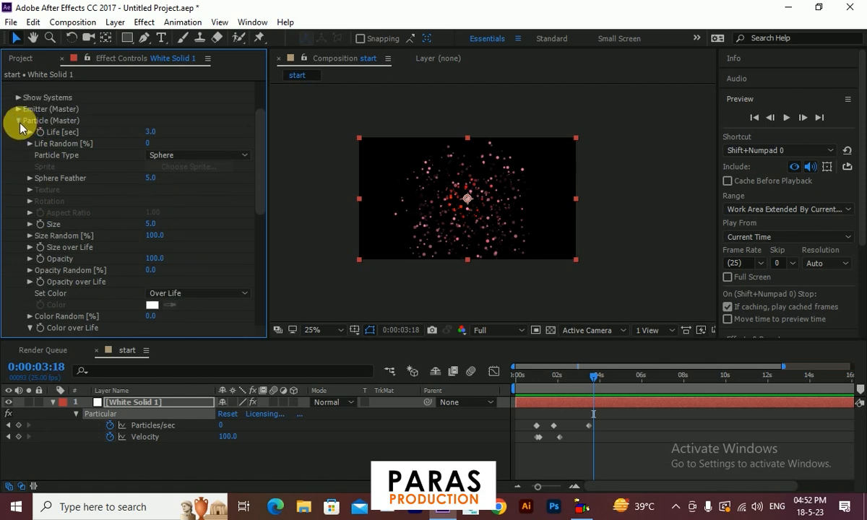
click(18, 121)
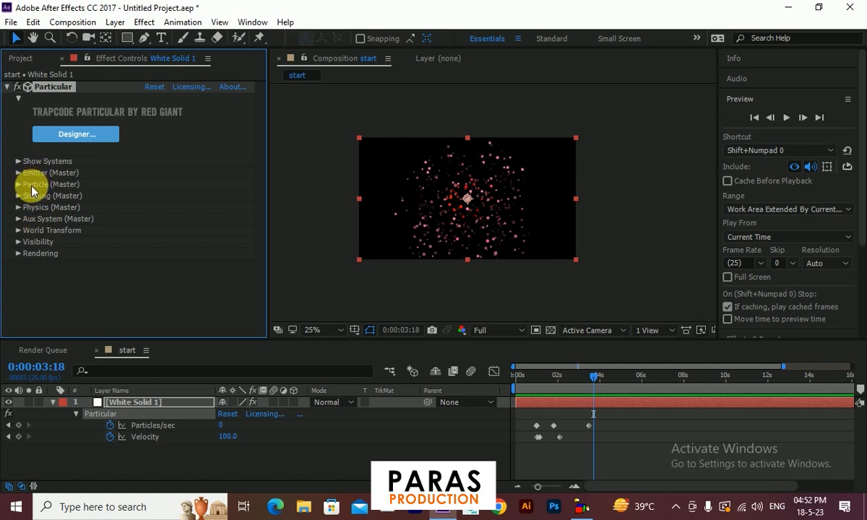
scroll(455, 217, up, 2)
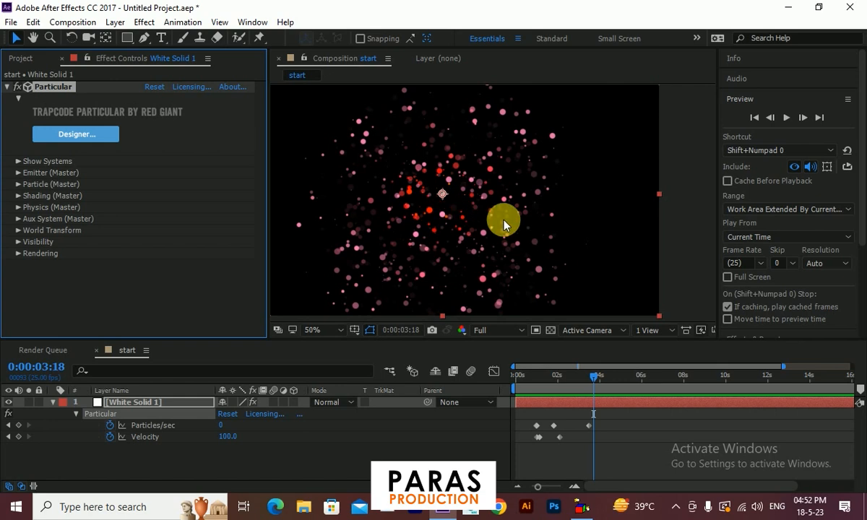
click(19, 220)
click(177, 98)
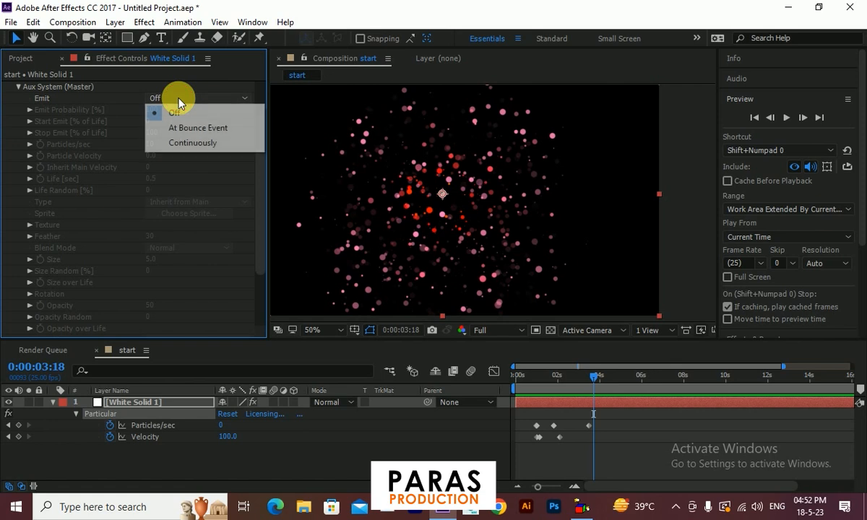
click(192, 143)
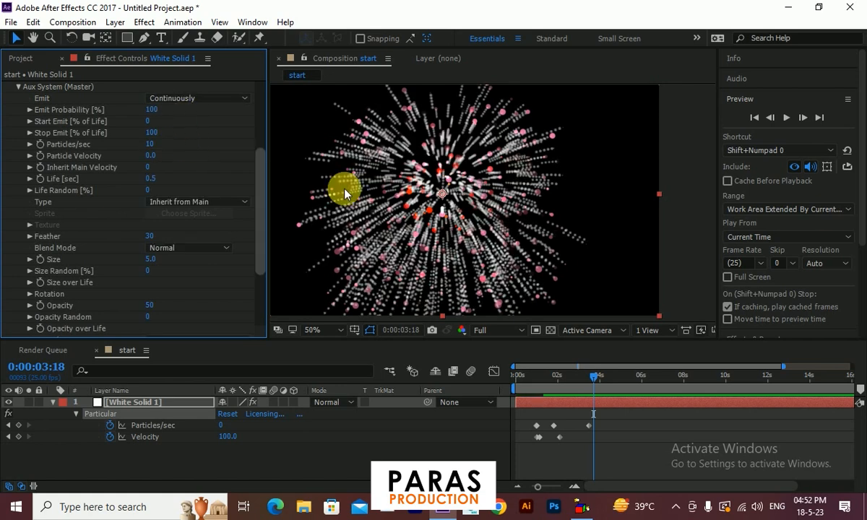
drag(587, 379, 613, 409)
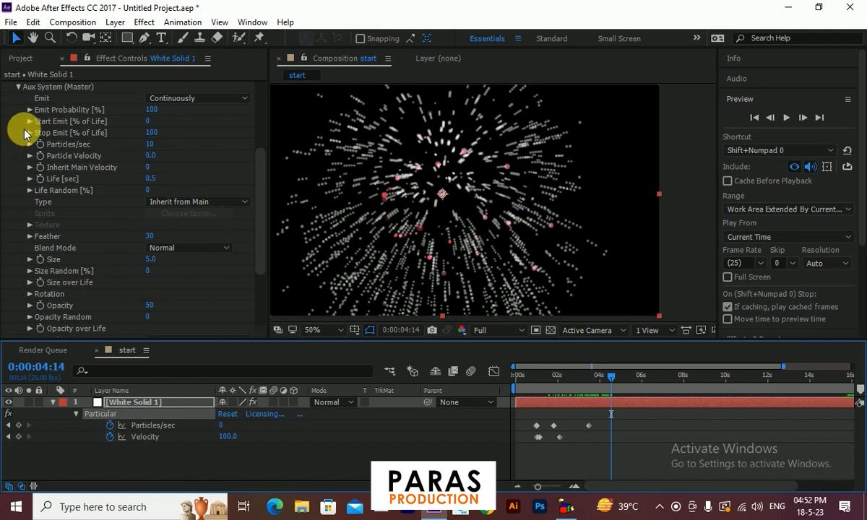
In the Aux System, set Particles/sec to 37 and Size to 4.
scroll(37, 143, up, 1)
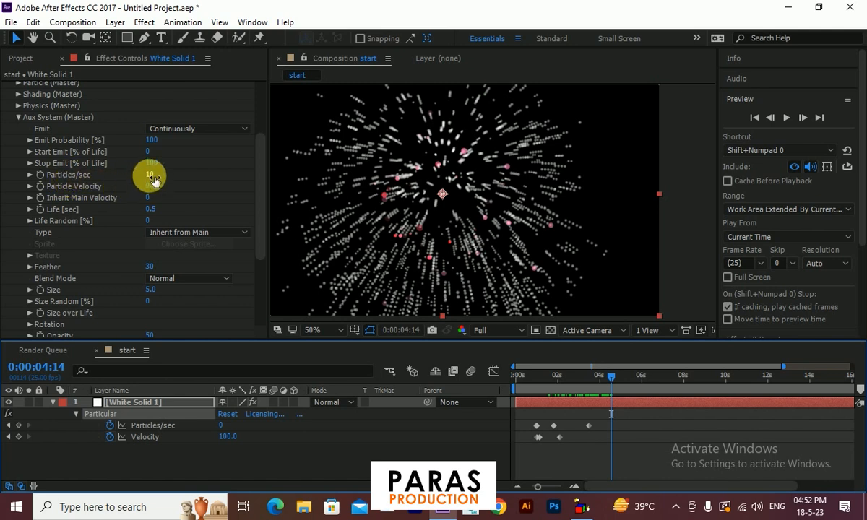
mouse_move(153, 177)
mouse_down()
mouse_move(215, 174)
mouse_move(176, 186)
mouse_up()
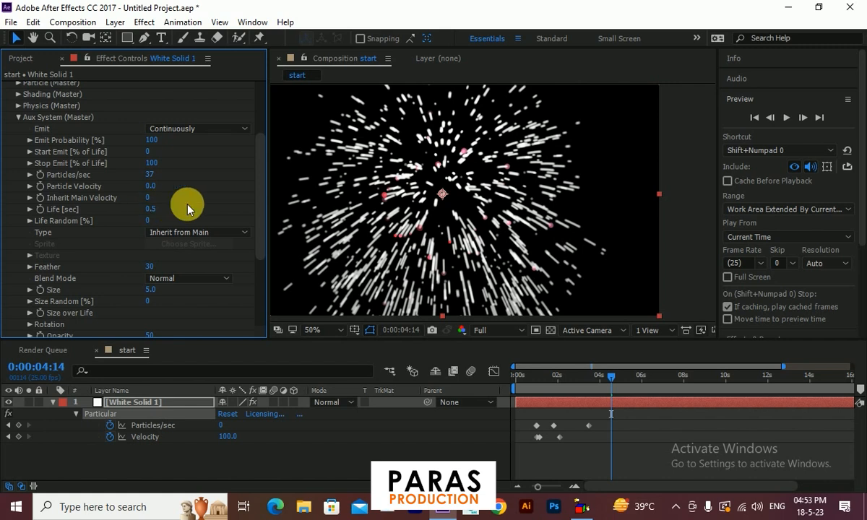
scroll(186, 207, down, 2)
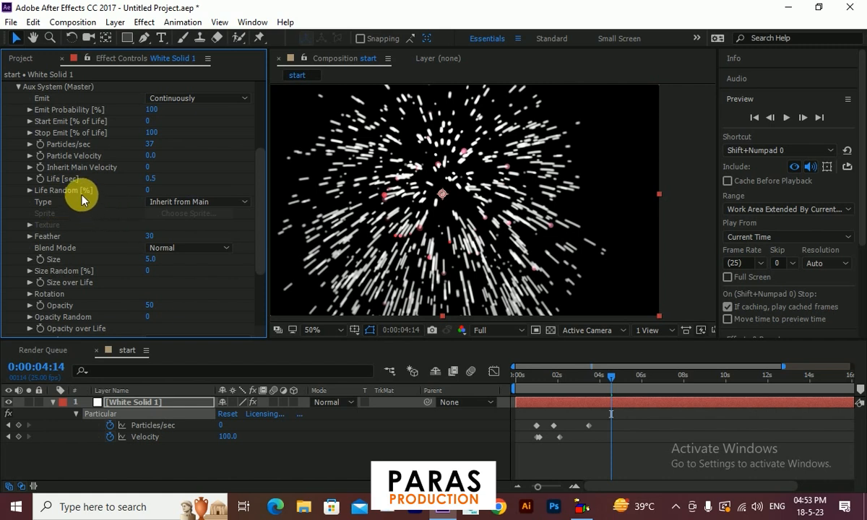
scroll(58, 246, down, 1)
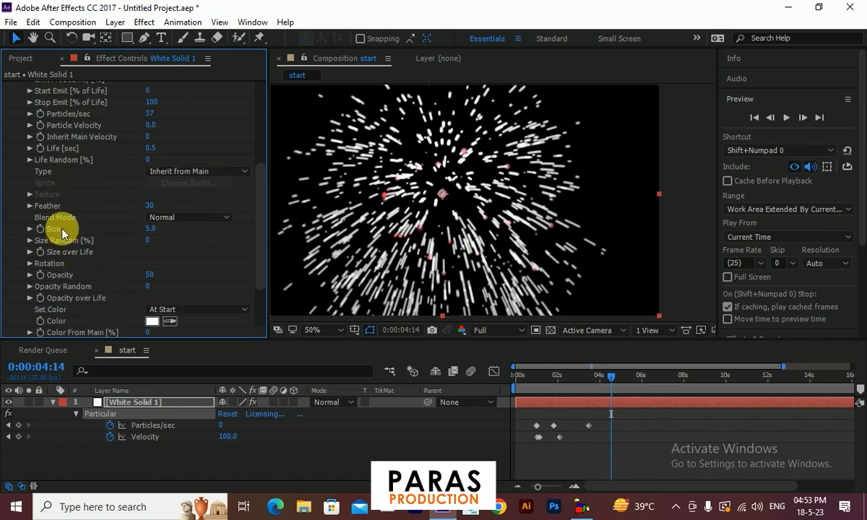
mouse_move(154, 231)
mouse_down()
mouse_move(145, 230)
mouse_move(153, 235)
mouse_up()
click(153, 234)
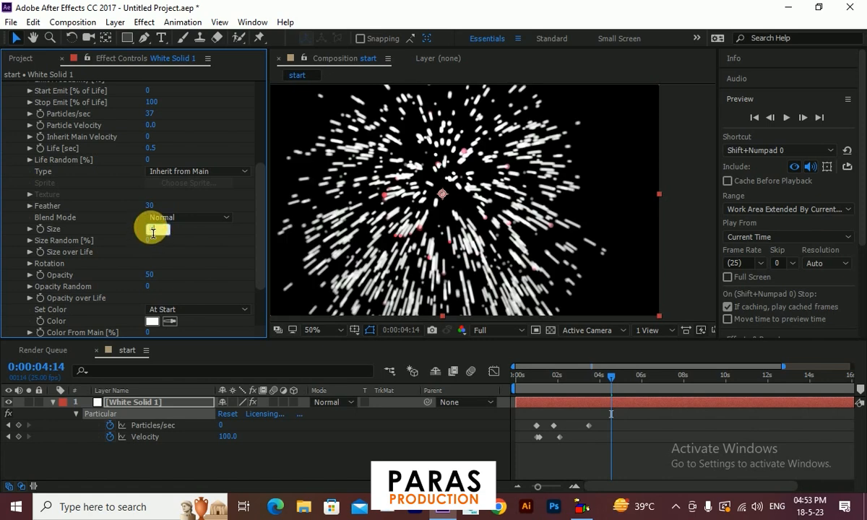
text(4)
key(Return)
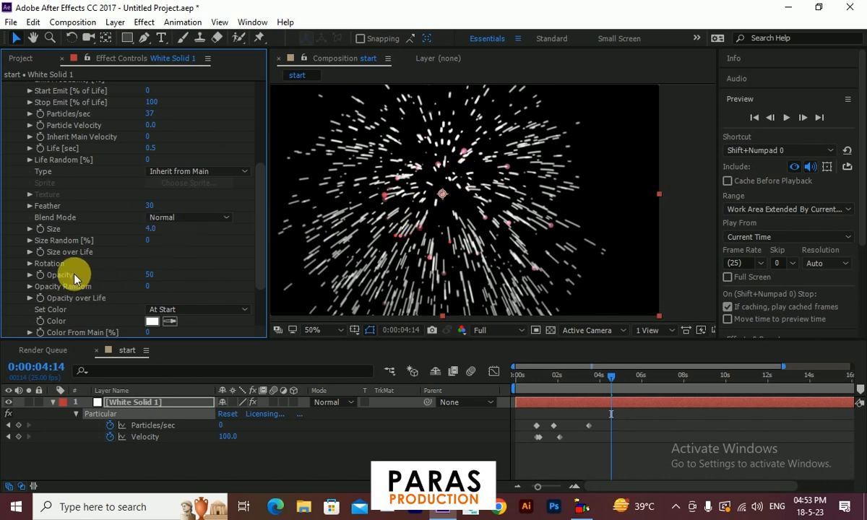
Switch the Aux System's Set Color option to Over Life.
scroll(62, 267, down, 2)
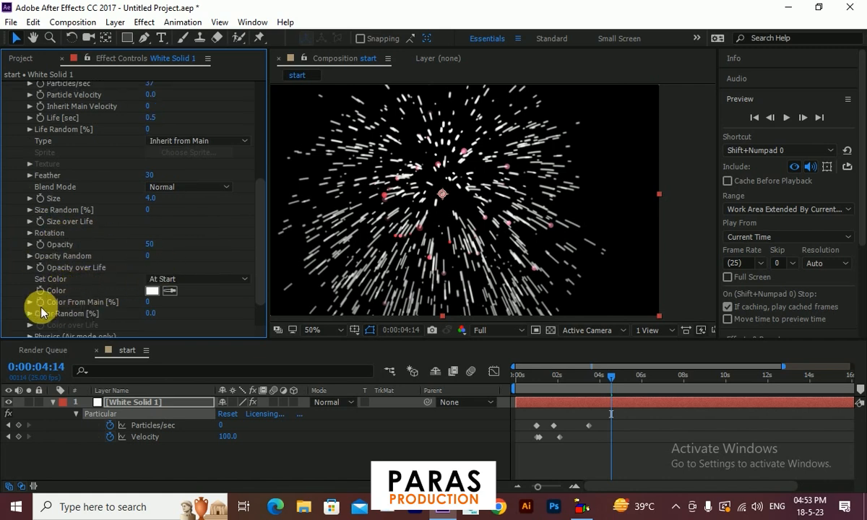
scroll(47, 318, down, 2)
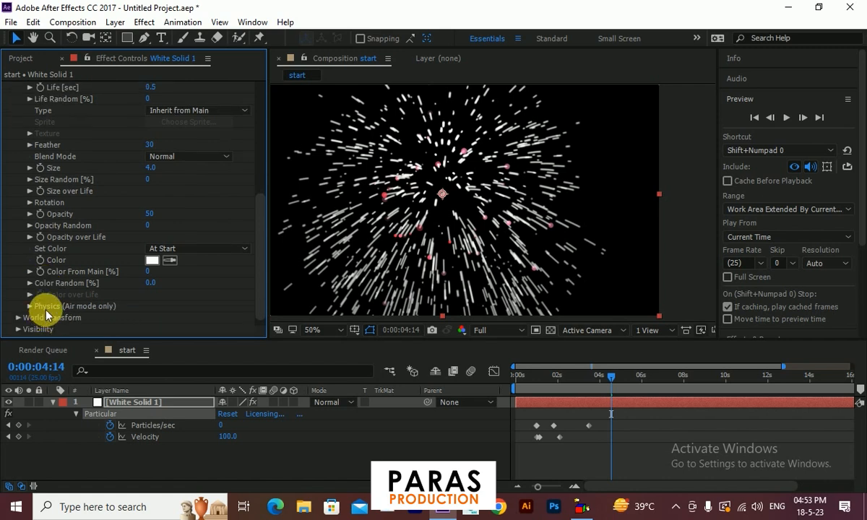
click(174, 249)
click(203, 280)
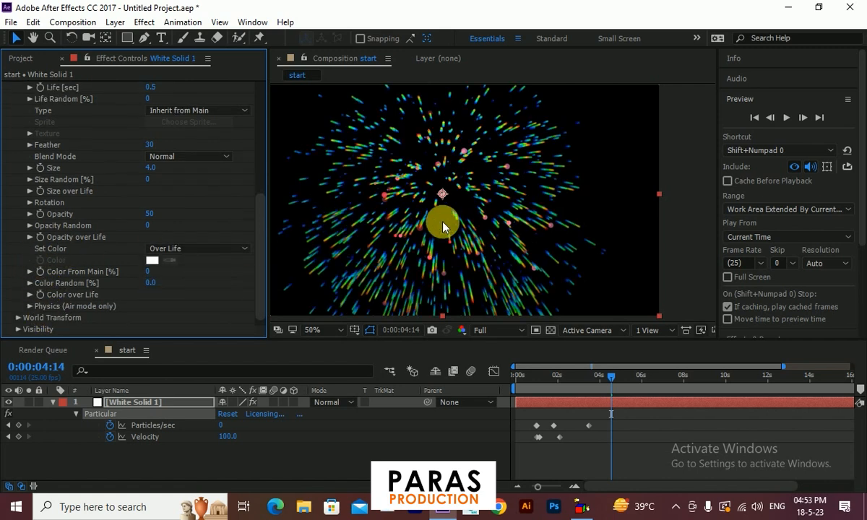
Apply the yellow-red-pink gradient preset to the Aux System's Color over Life ramp.
click(29, 272)
click(29, 272)
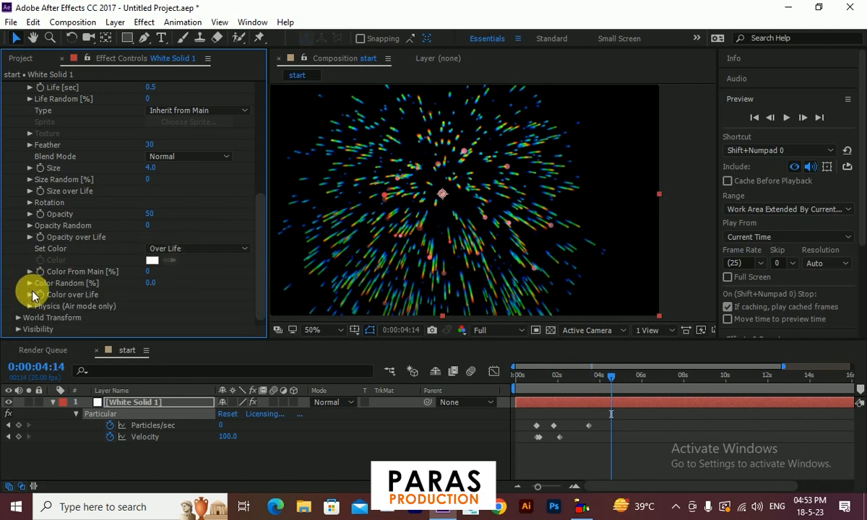
click(30, 295)
scroll(83, 284, down, 5)
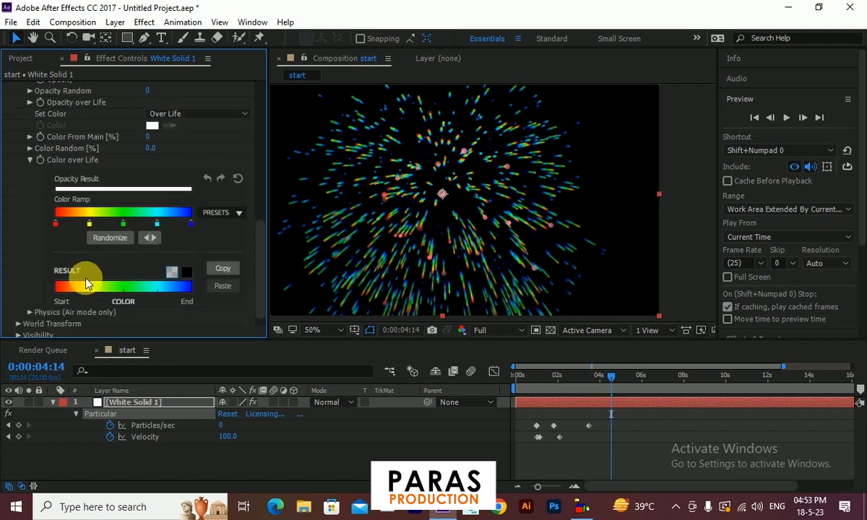
click(233, 201)
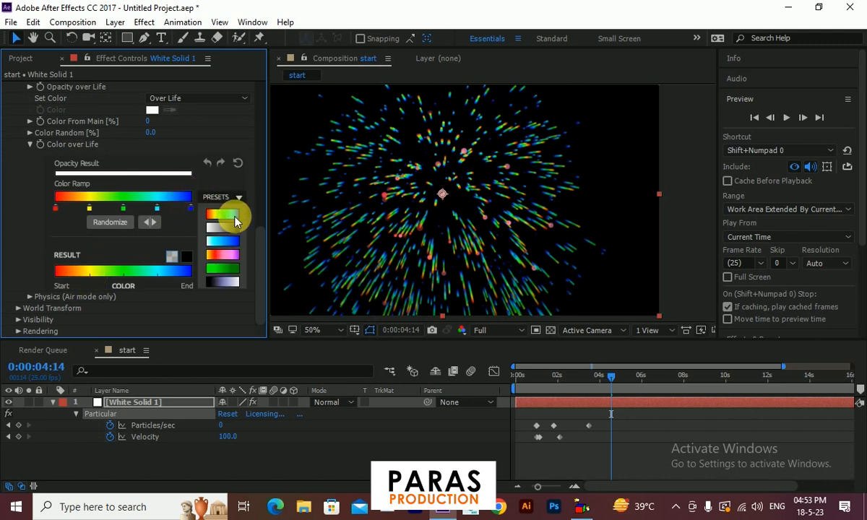
click(225, 255)
Remove the extra end stop from the color ramp and rearrange the remaining stops in the order red, yellow, pink.
drag(190, 209, 191, 229)
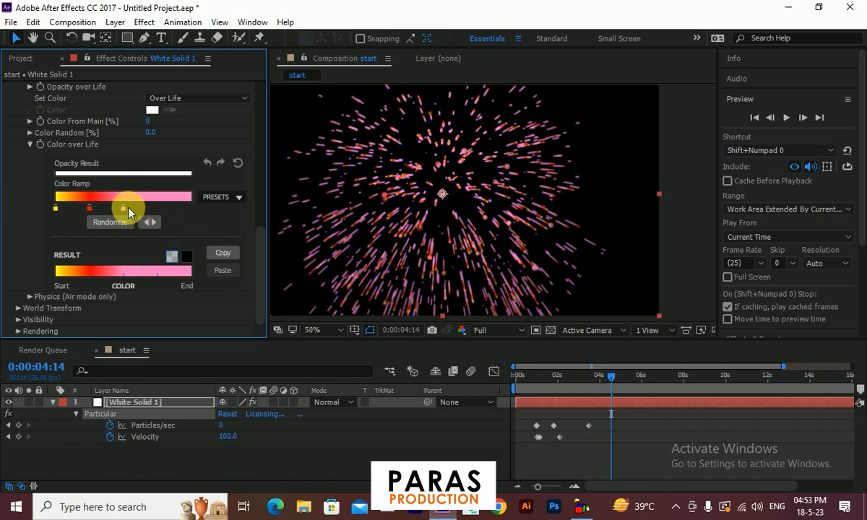
drag(126, 209, 184, 209)
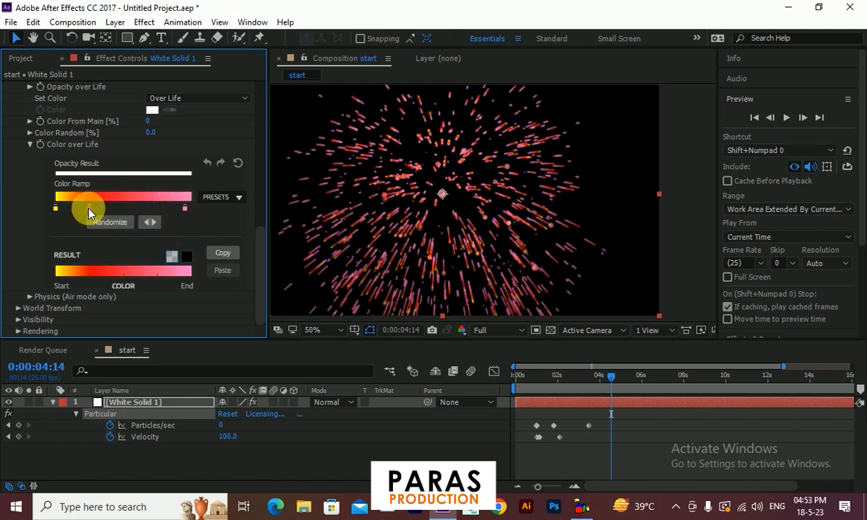
mouse_move(85, 210)
mouse_down()
mouse_move(73, 210)
mouse_move(94, 210)
mouse_move(43, 211)
mouse_up()
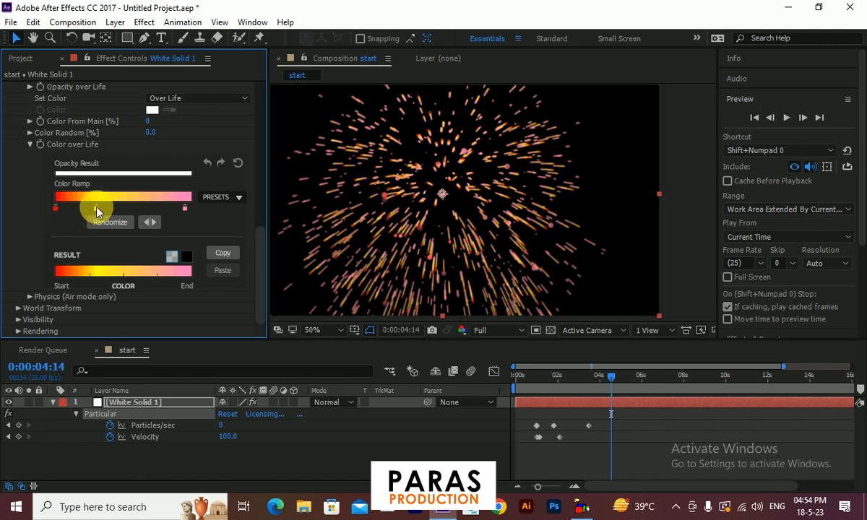
drag(97, 209, 99, 209)
Recolor the ramp's pink stop to bright green and check the trails at 0:00:03:11.
double_click(165, 209)
click(775, 312)
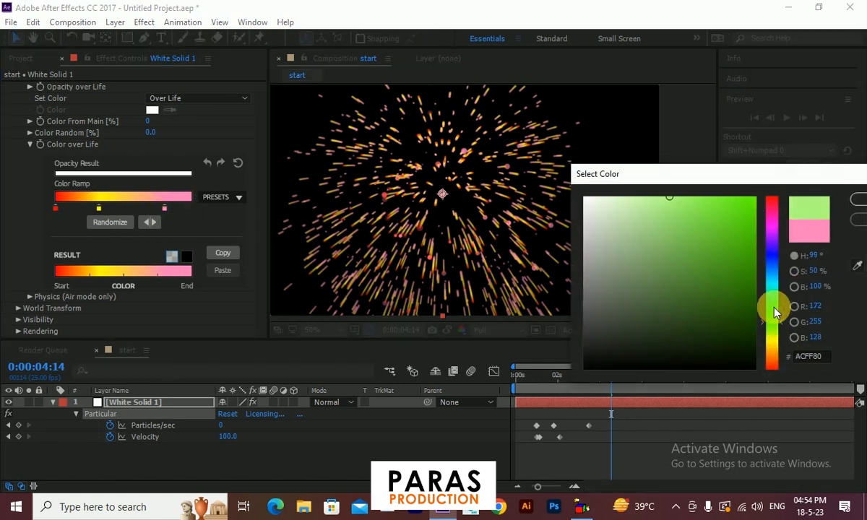
click(856, 200)
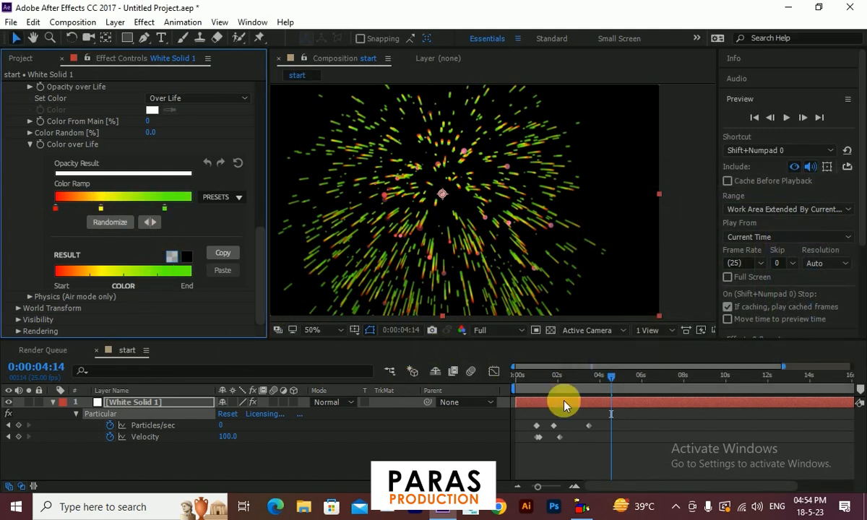
mouse_move(594, 389)
mouse_down()
mouse_move(559, 385)
mouse_move(591, 388)
mouse_up()
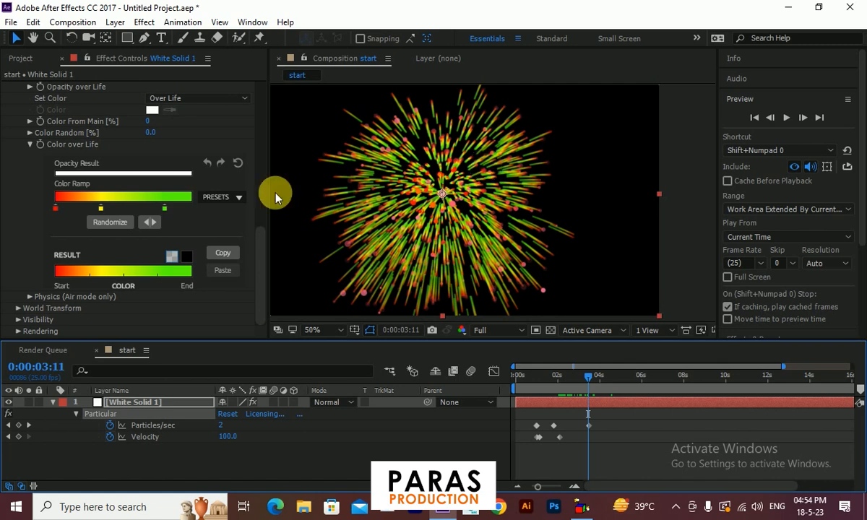
Set the Aux System's Life to 2 seconds and check the longer trails up to 0:00:04:11.
scroll(145, 231, up, 3)
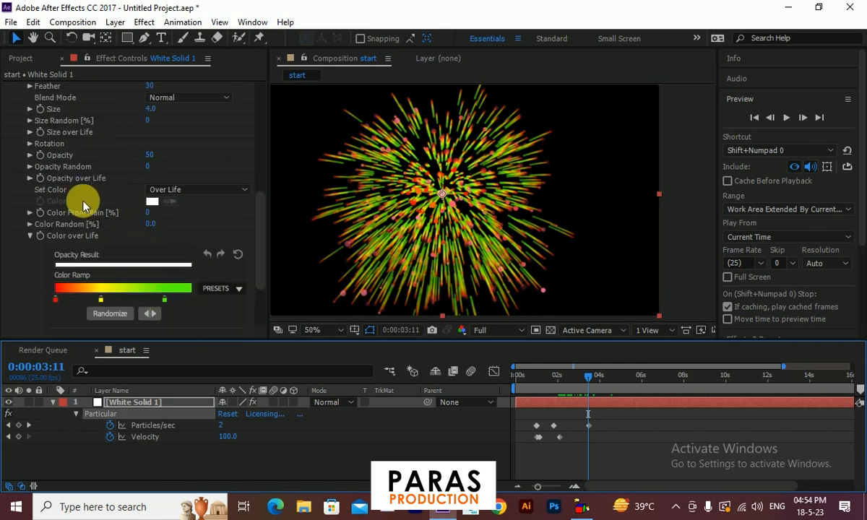
scroll(131, 163, up, 1)
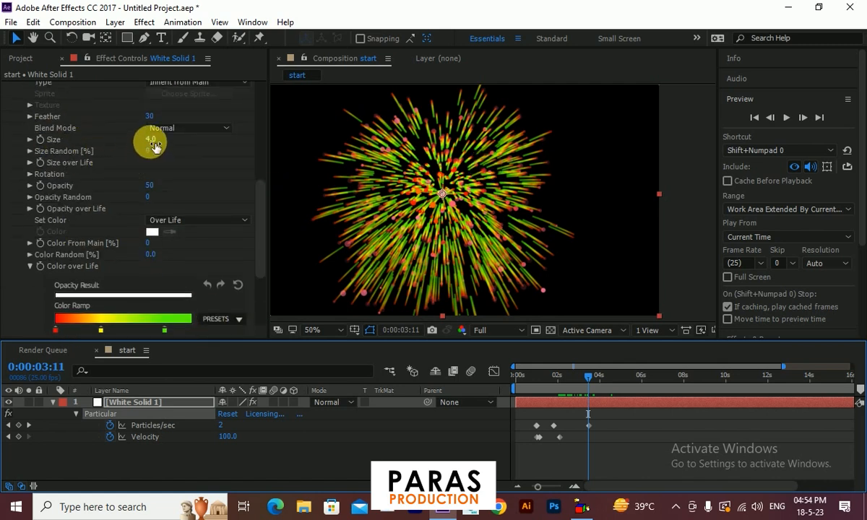
scroll(107, 220, up, 3)
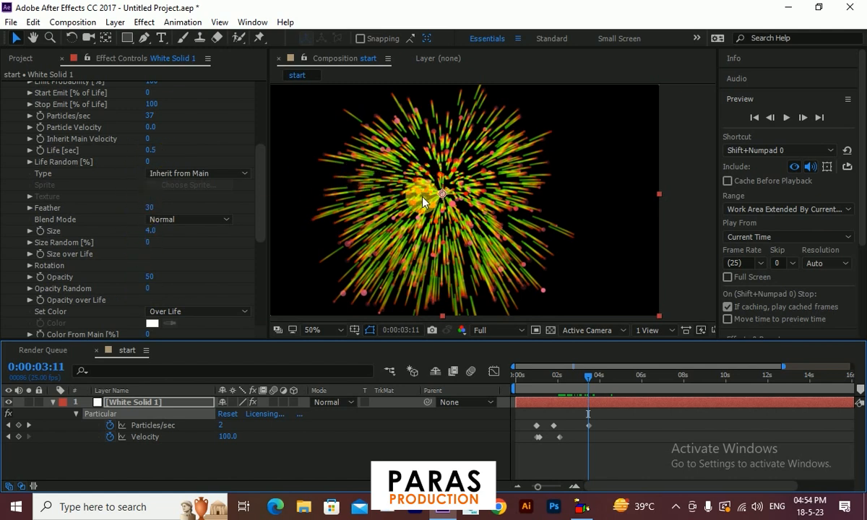
click(156, 150)
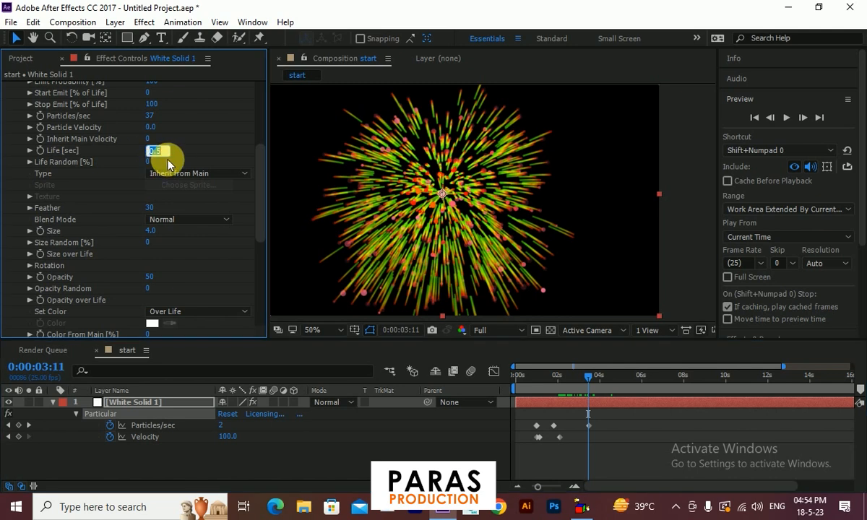
text(2)
click(321, 224)
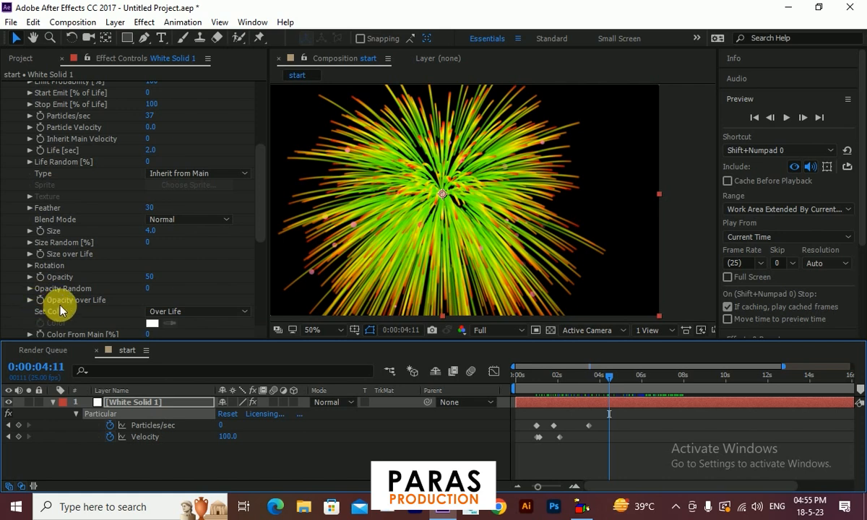
Try the Opacity over Life preset that drops to zero midway, and check the burst at 0:00:03:11.
click(29, 300)
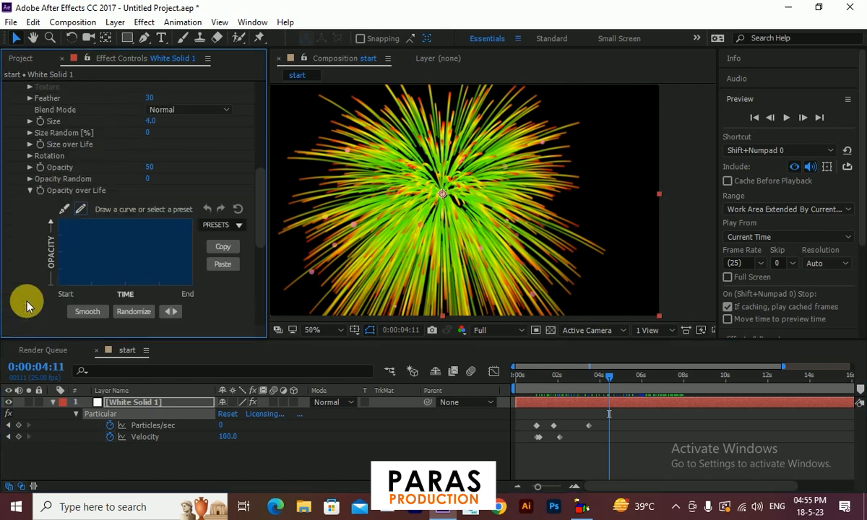
click(238, 225)
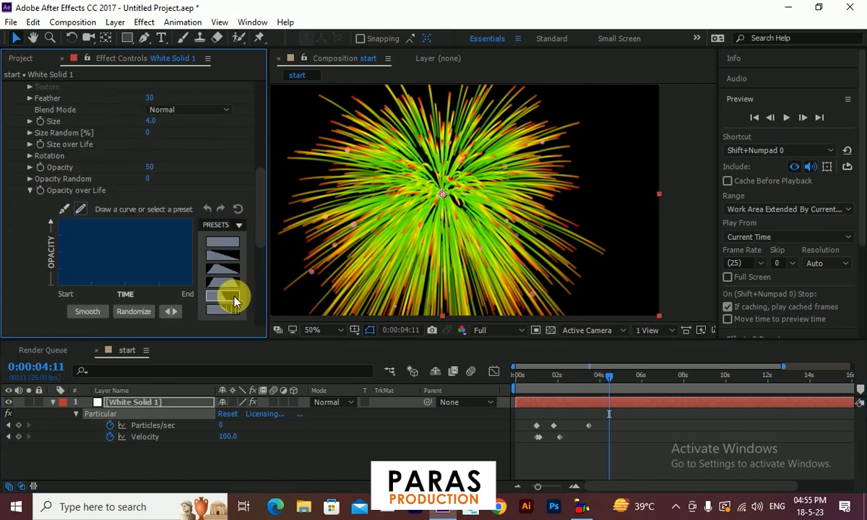
click(235, 298)
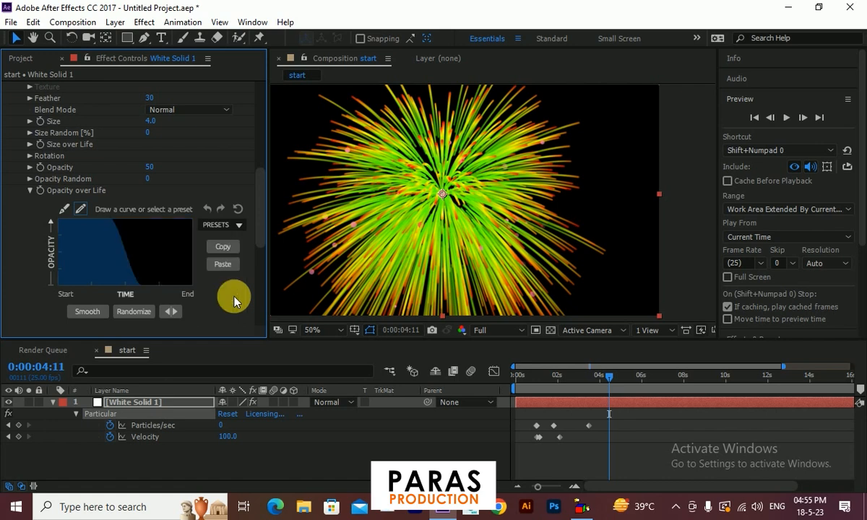
drag(577, 376, 588, 421)
Try the triangular Opacity over Life preset, check it at 0:00:05:11, and restore the constant full-opacity preset.
click(225, 230)
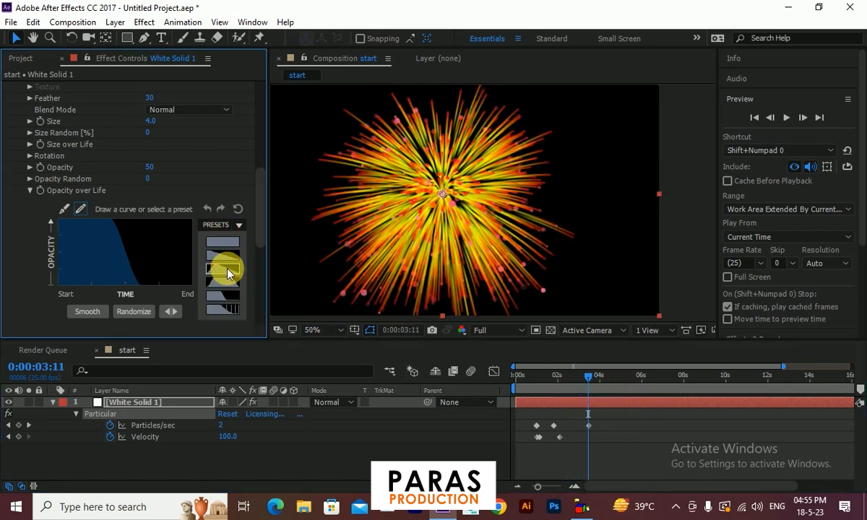
click(227, 269)
click(584, 378)
drag(584, 379, 630, 400)
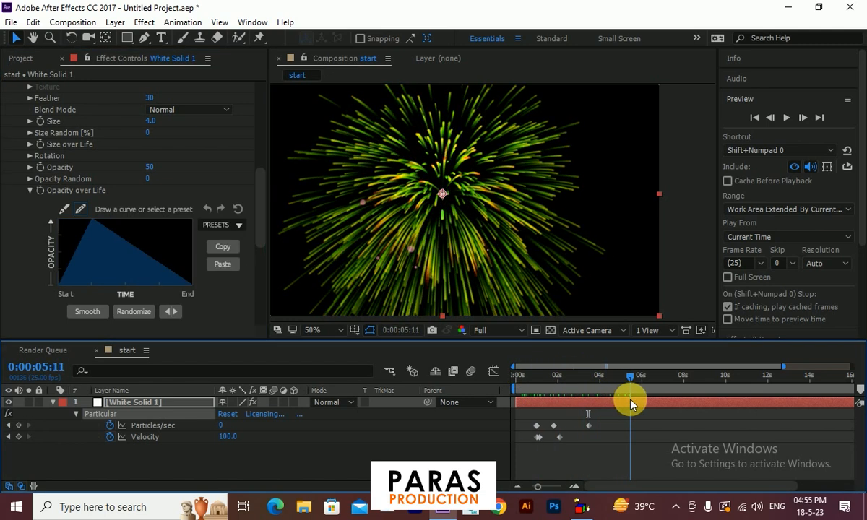
click(225, 225)
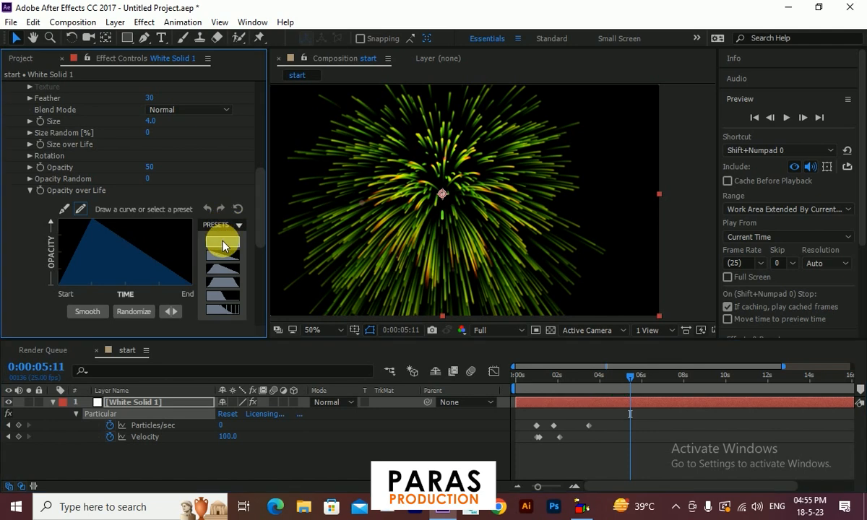
click(223, 245)
click(30, 191)
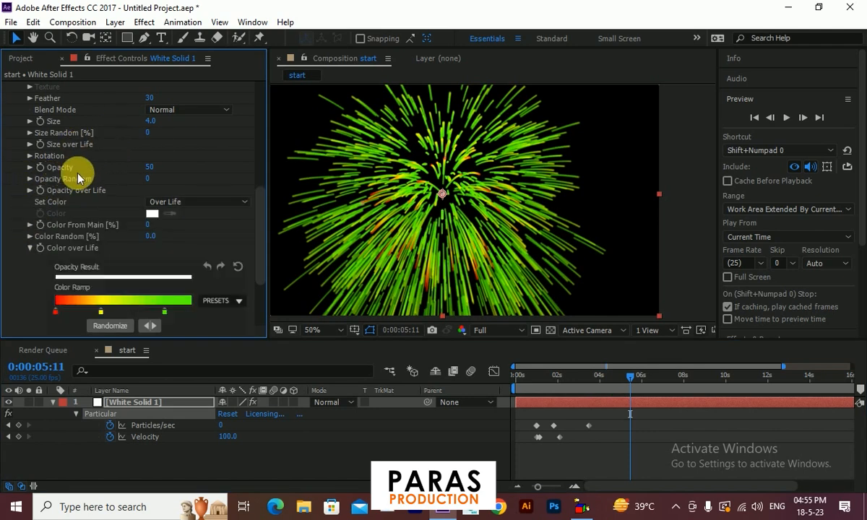
Apply the triangular rise-and-fall preset to the Aux System's Size over Life and check the trails at 0:00:05:07.
click(30, 144)
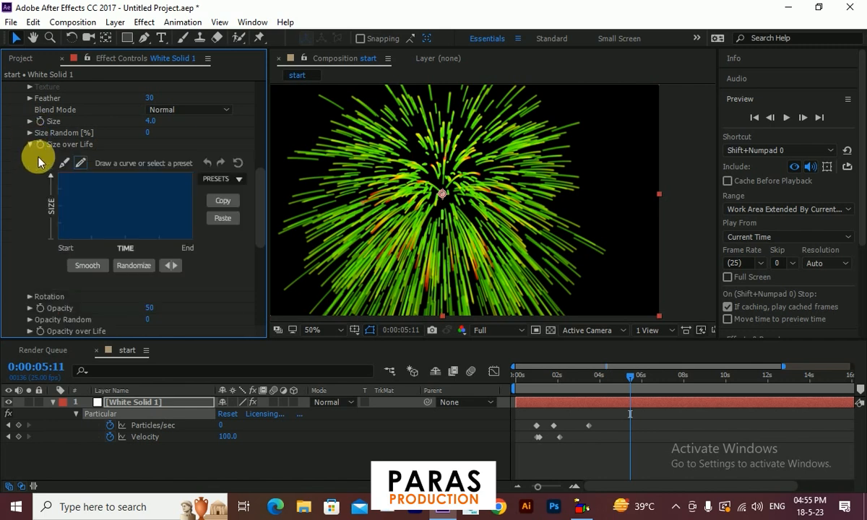
click(224, 178)
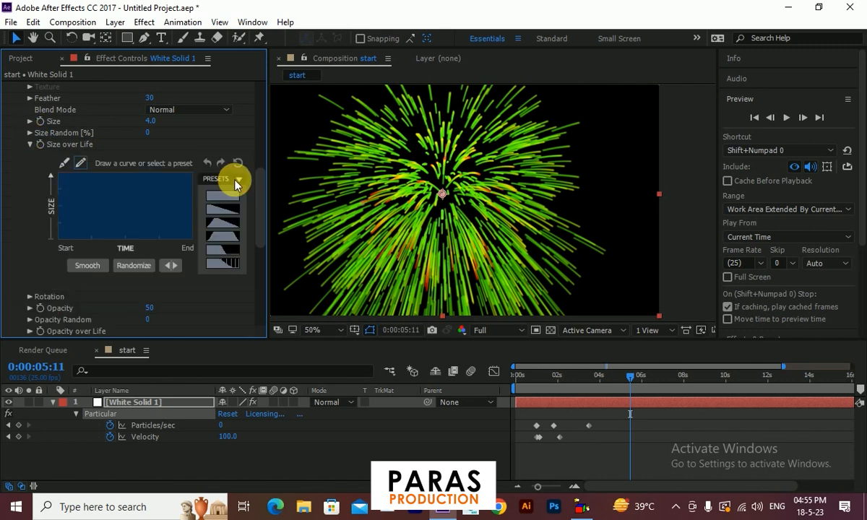
click(223, 228)
drag(626, 373, 624, 411)
click(30, 134)
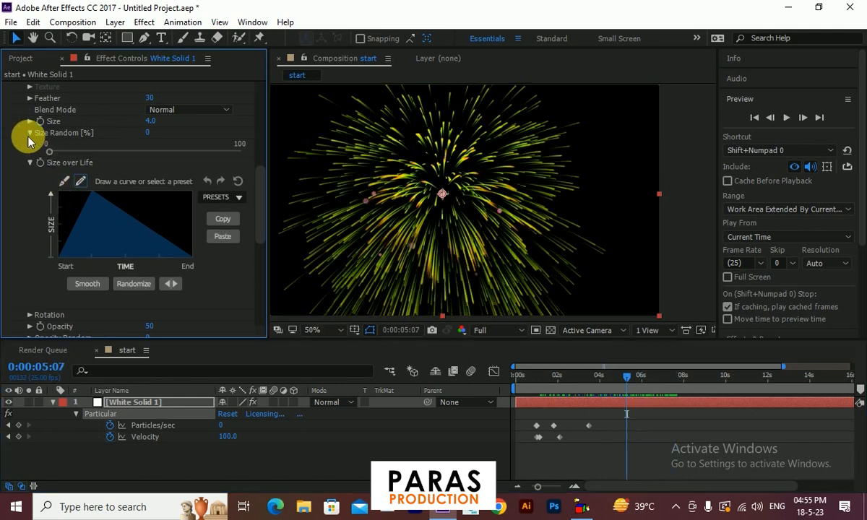
scroll(30, 141, down, 1)
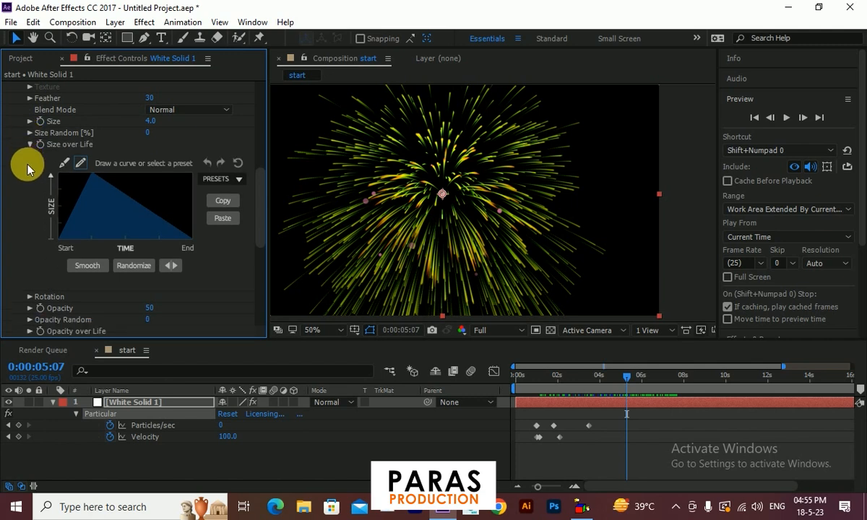
Apply the fade-in and fade-out preset to the Aux System's Opacity over Life and redraw its end with a more gradual fall.
scroll(26, 289, down, 4)
click(30, 271)
scroll(32, 271, down, 3)
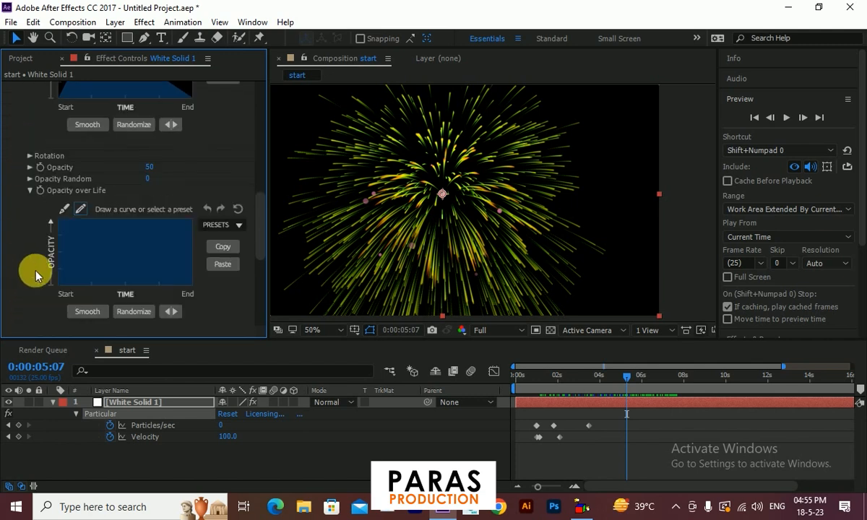
click(211, 229)
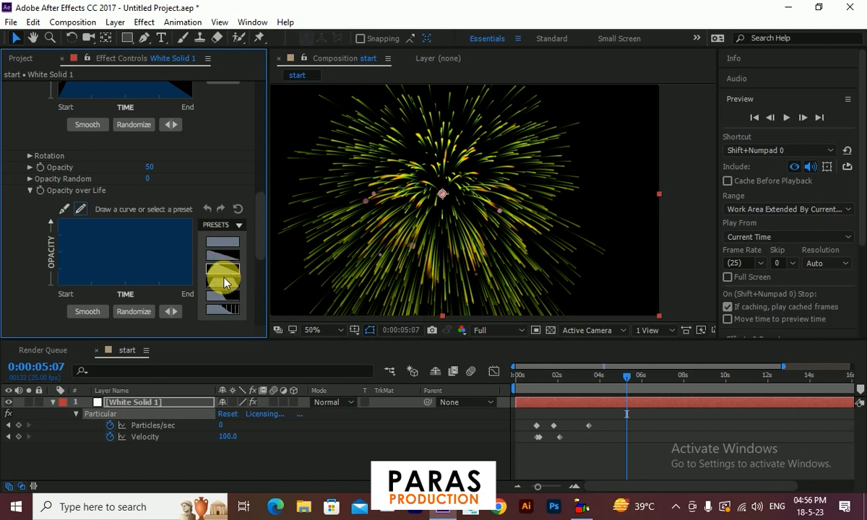
click(227, 281)
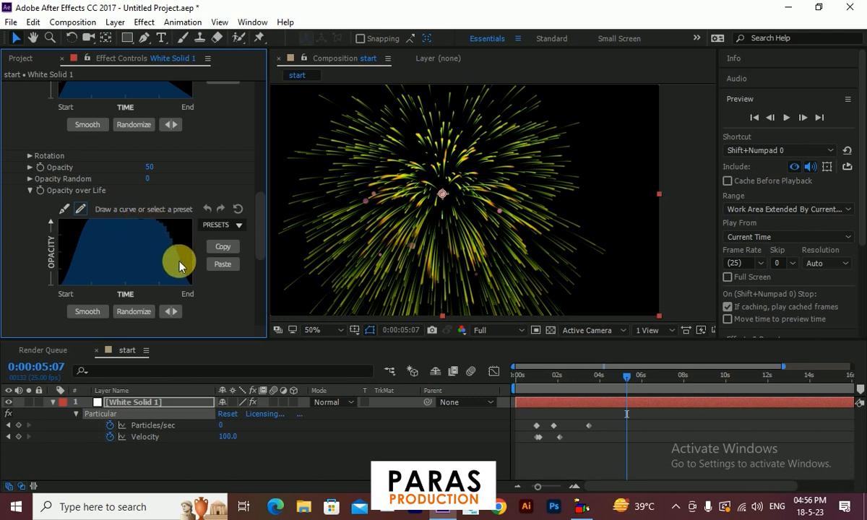
drag(195, 291, 149, 234)
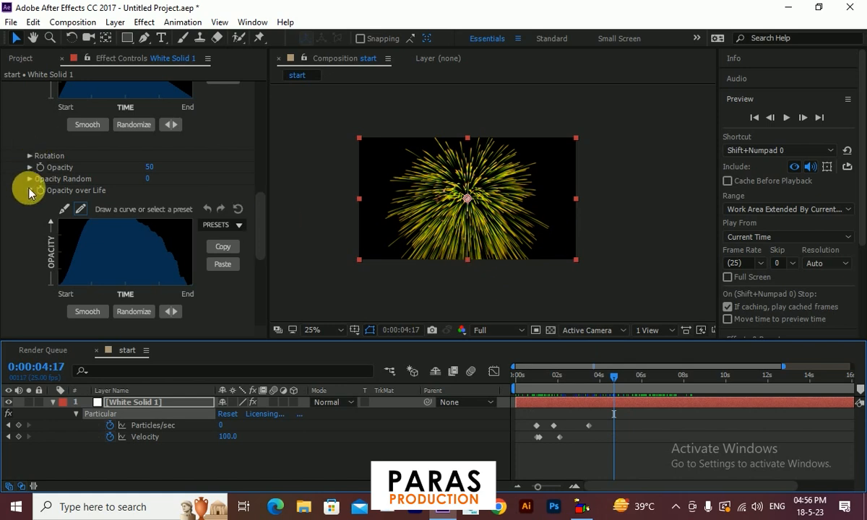
click(30, 190)
Set the Aux System's physics Gravity to 20 and play the burst from 0:00:00:09.
scroll(28, 195, up, 5)
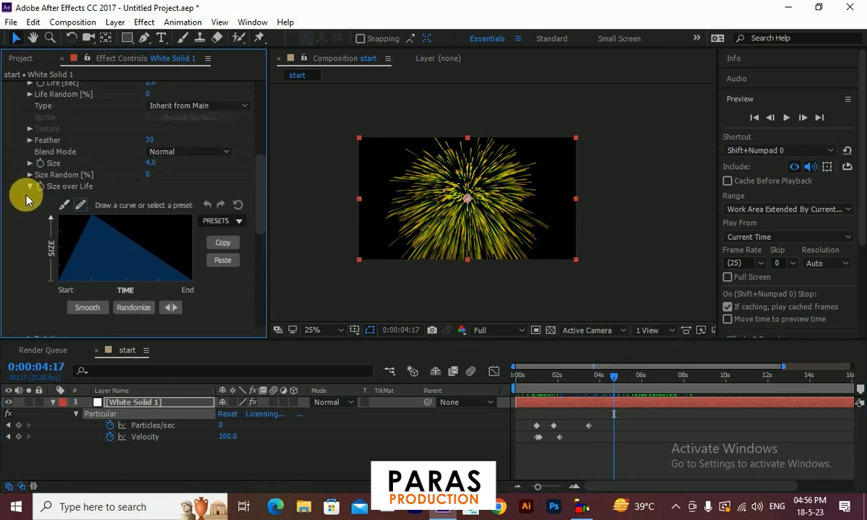
scroll(31, 191, down, 5)
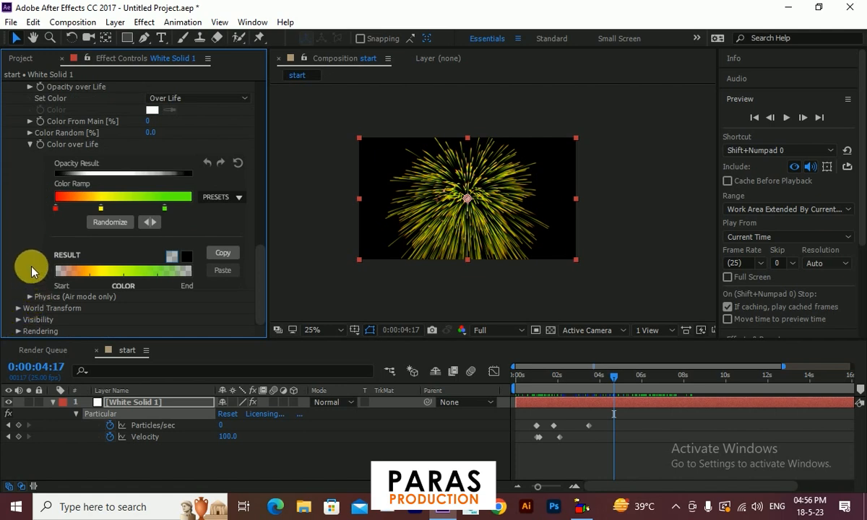
click(29, 296)
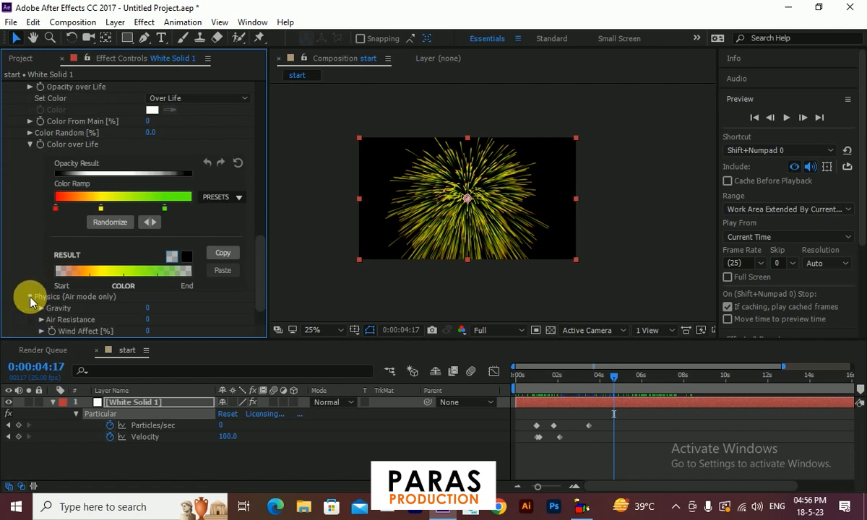
scroll(32, 302, down, 1)
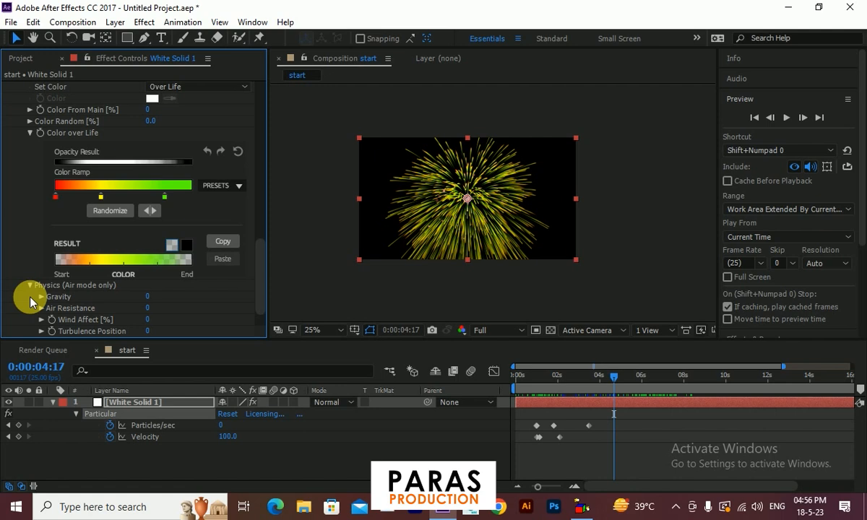
scroll(30, 301, down, 3)
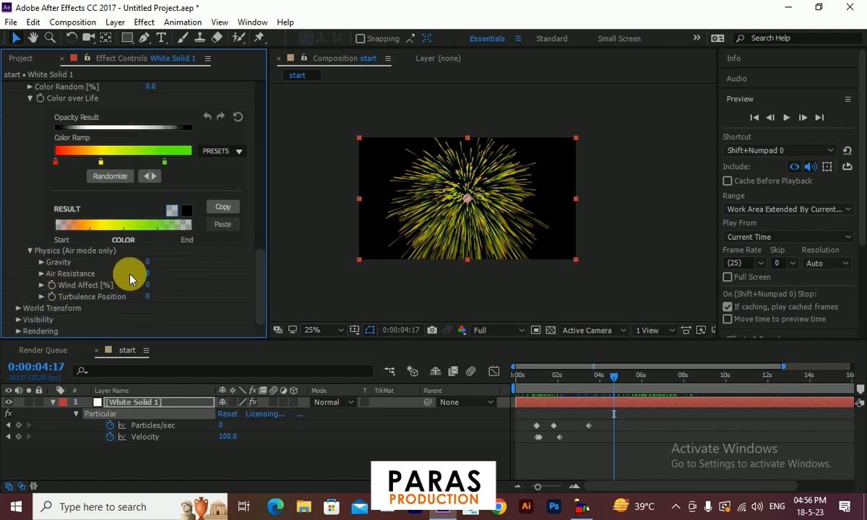
click(148, 263)
text(2)
click(638, 408)
drag(613, 377, 524, 372)
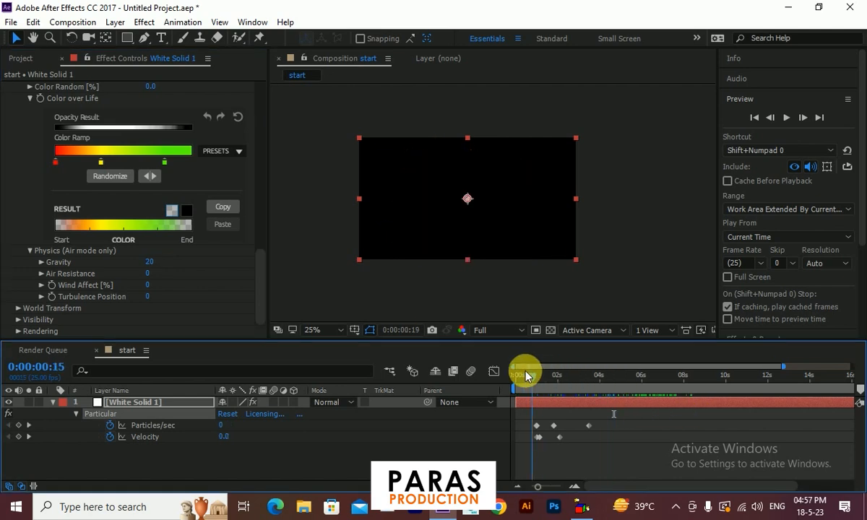
key(space)
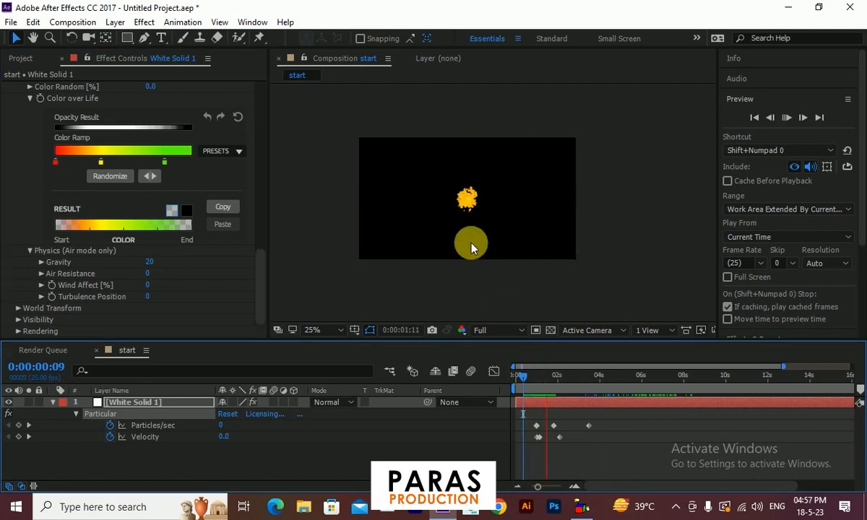